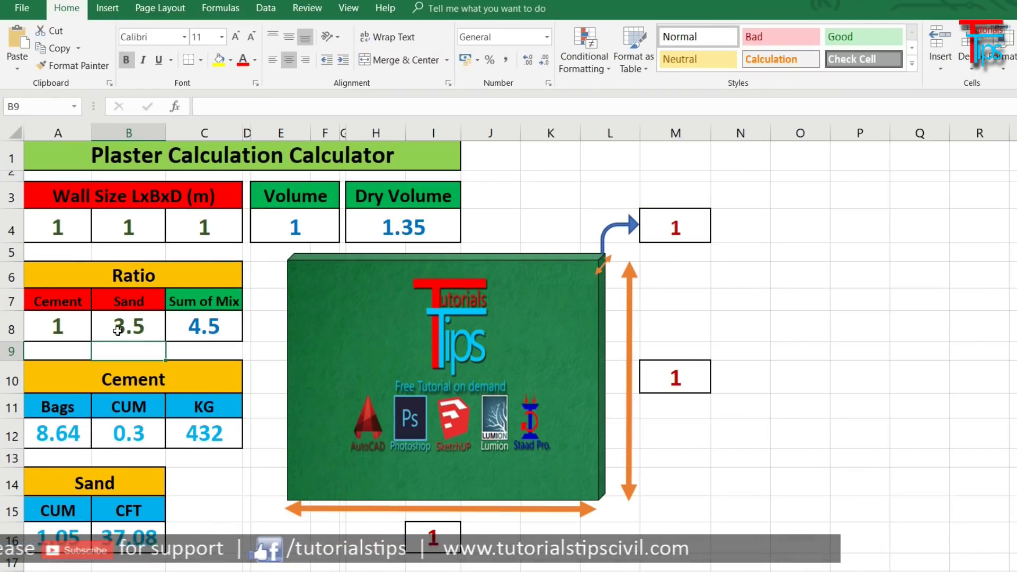
- Enter the wall size as 10 × 10 × 0.012 m in A4, B4 and C4
click(49, 219)
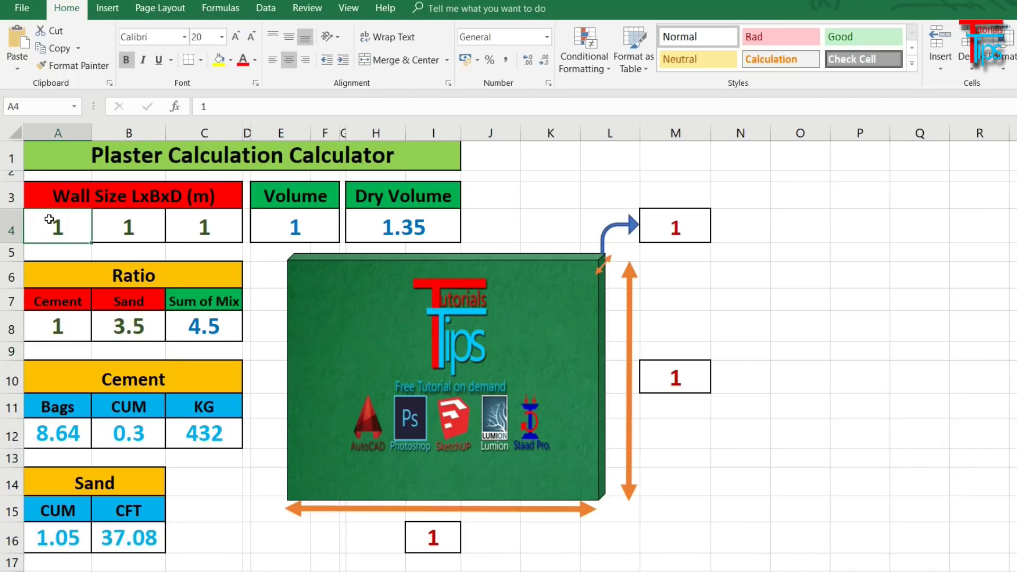
text(10)
key(Tab)
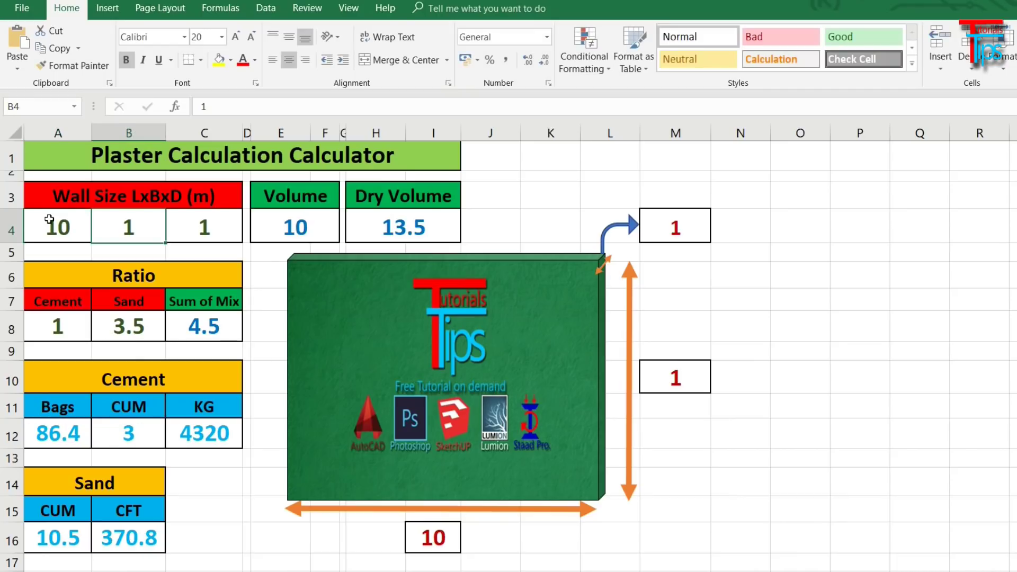
text(10)
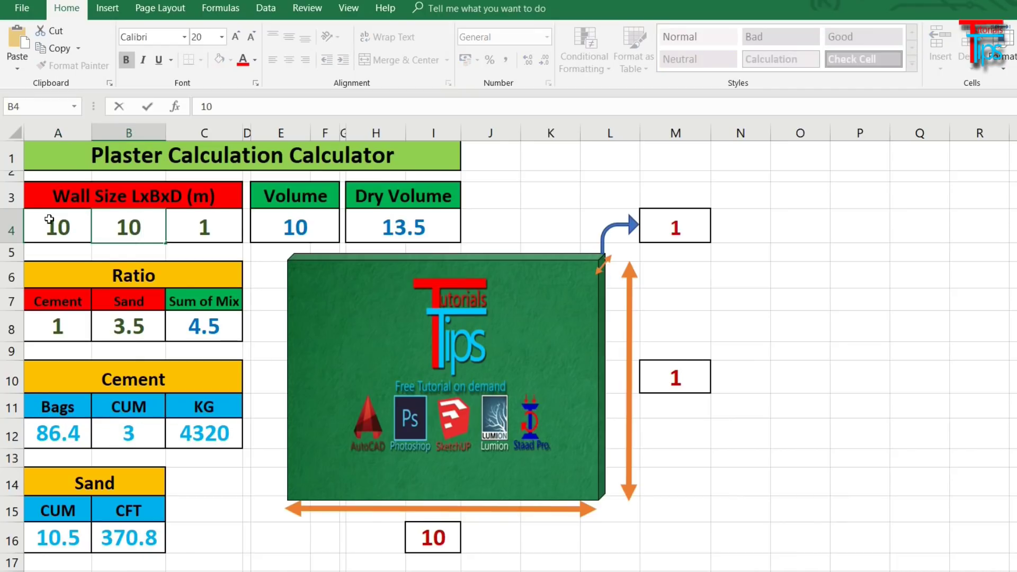
key(Tab)
key(Tab)
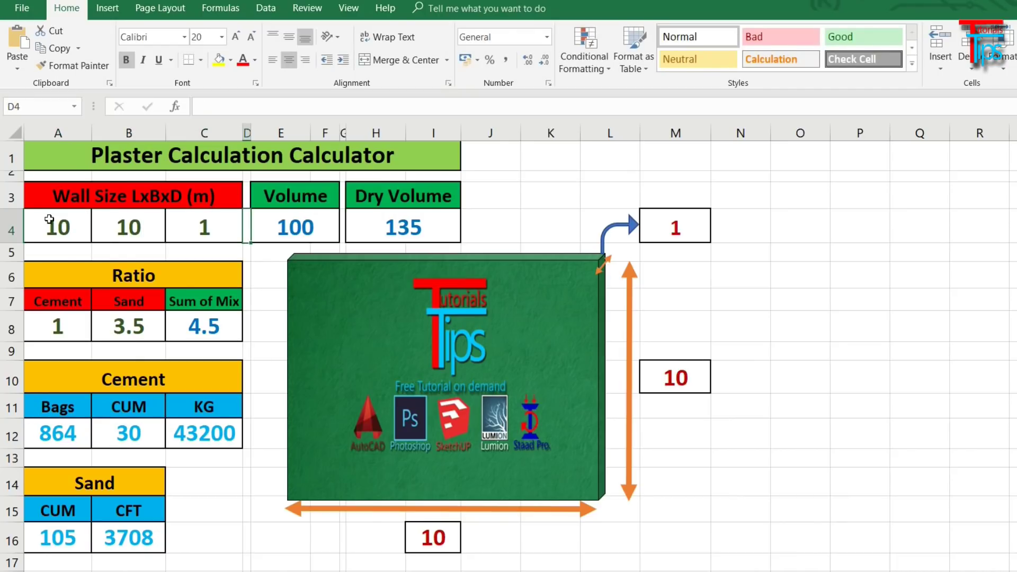
click(183, 226)
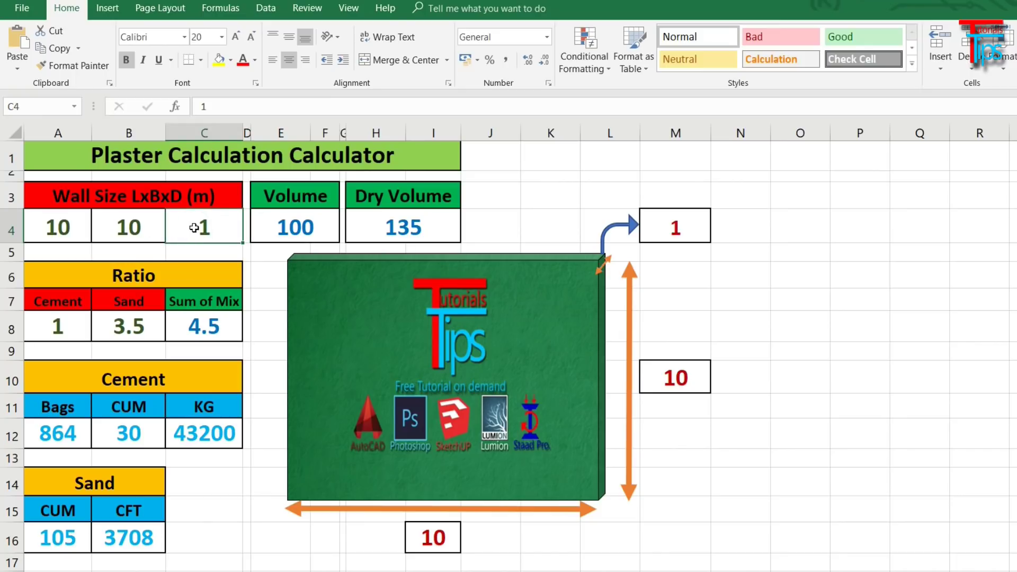
text(0.012)
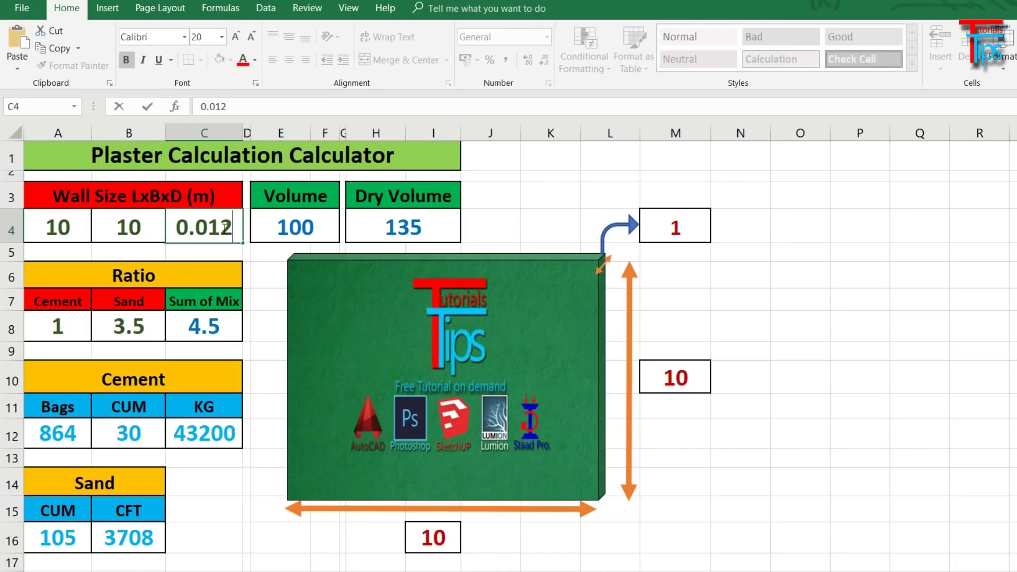
click(282, 294)
- Keep the cement ratio at 1 and set the sand ratio in B8 to 5
click(52, 326)
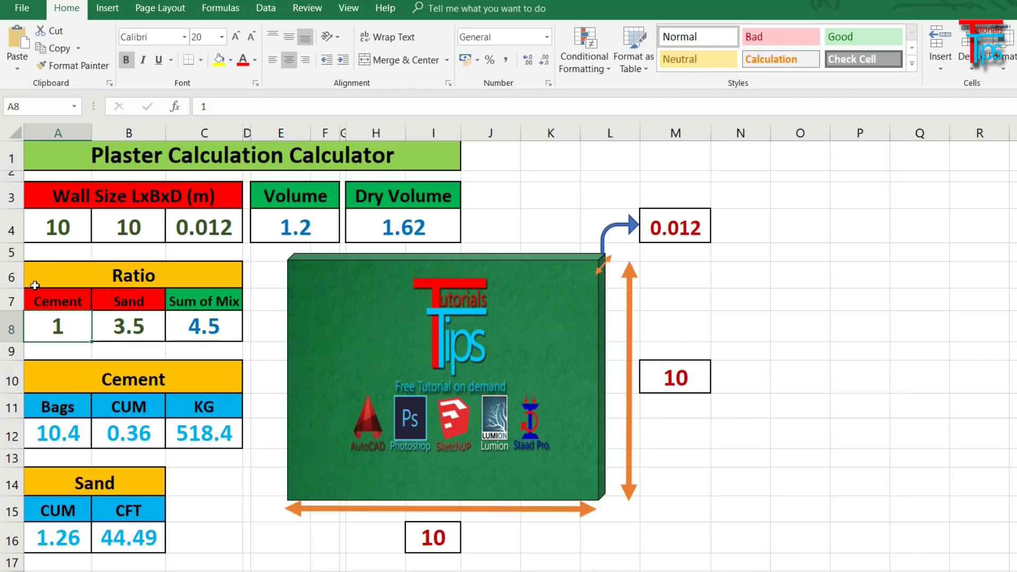
double_click(43, 328)
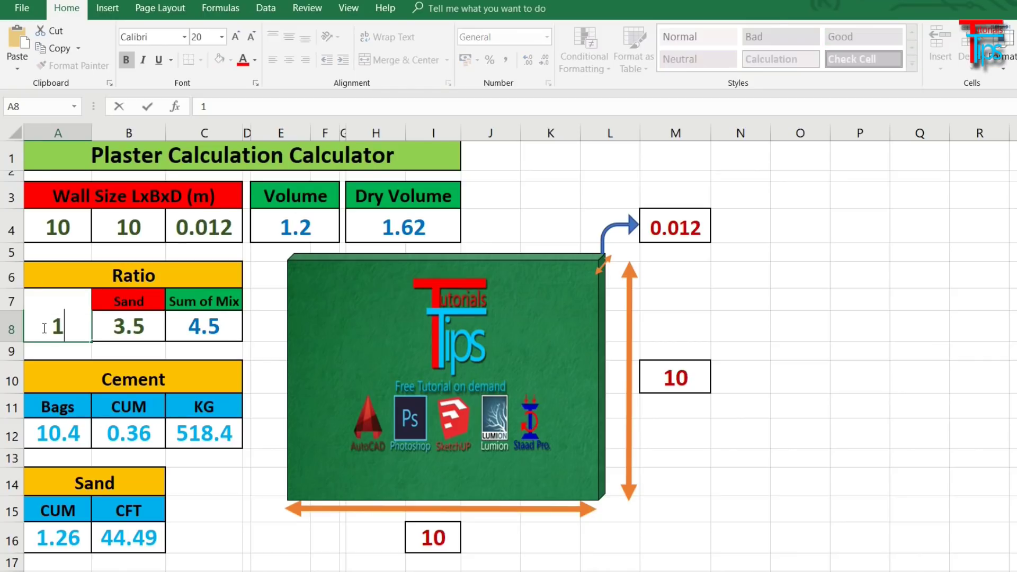
key(Tab)
text(5)
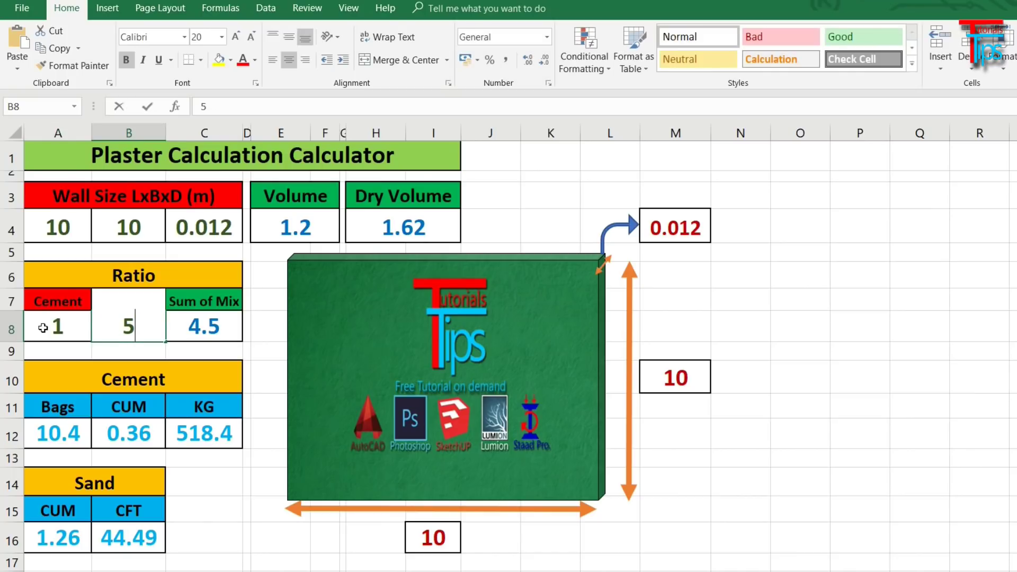
key(Tab)
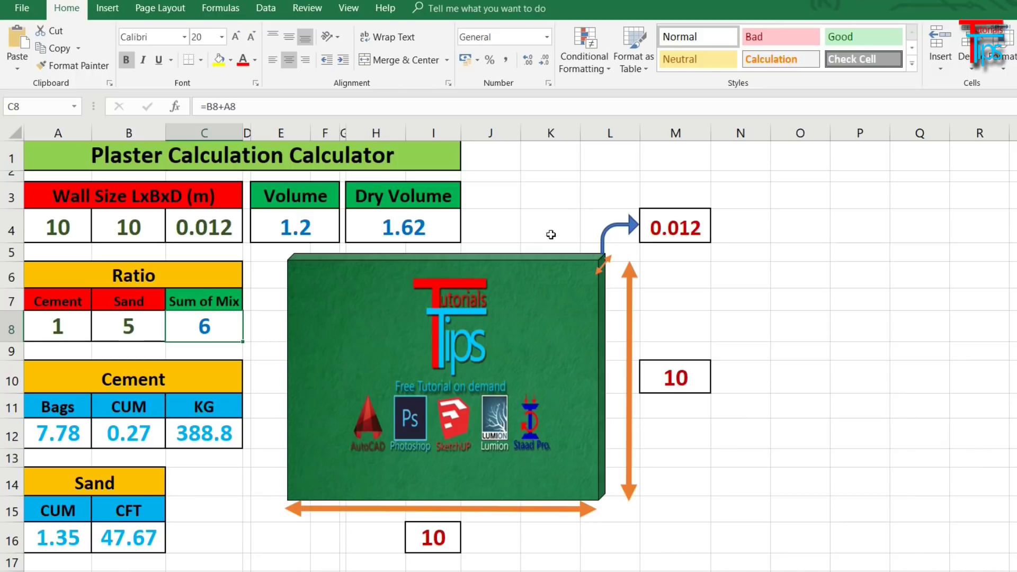
- Select E4 to view how the Volume formula is built
click(291, 227)
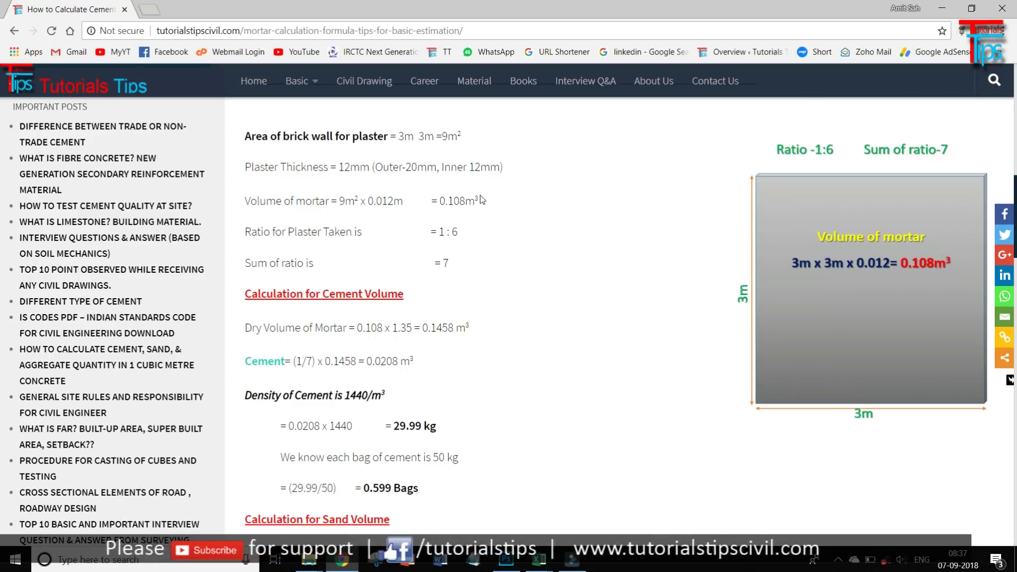
- Scroll through the article's cement and sand calculations for the 3×3 m wall
scroll(480, 199, down, 3)
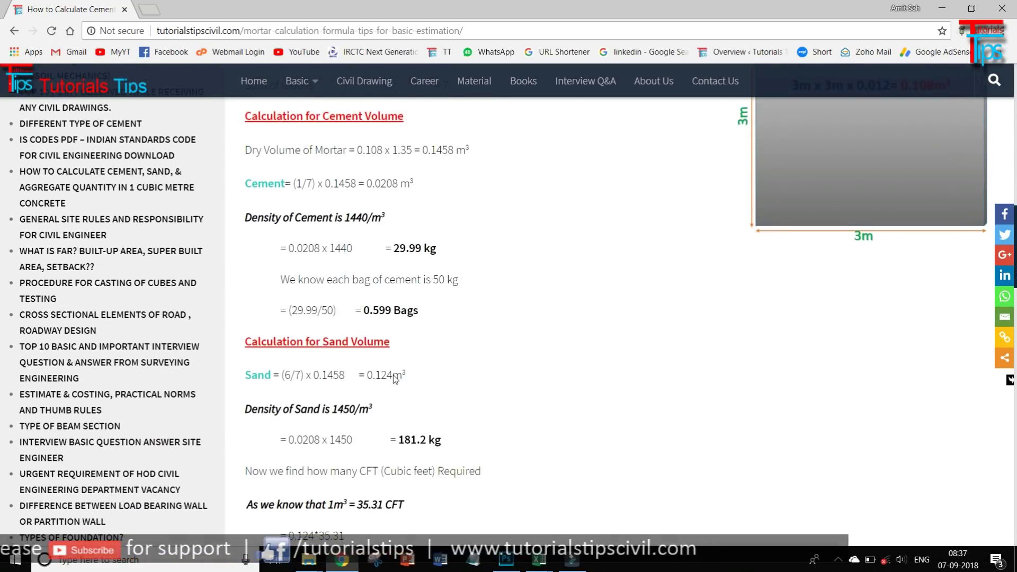
scroll(394, 376, up, 1)
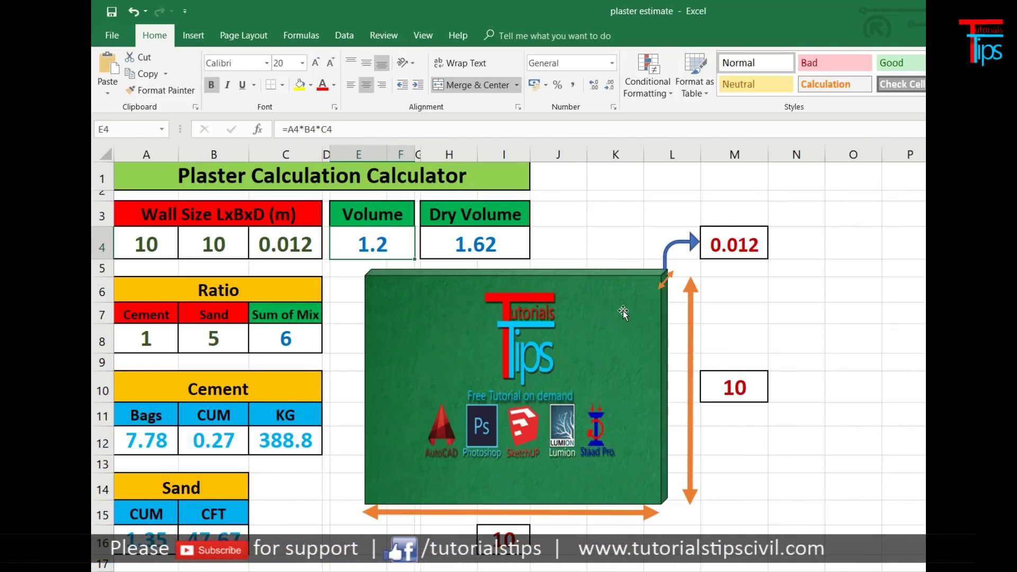
click(622, 310)
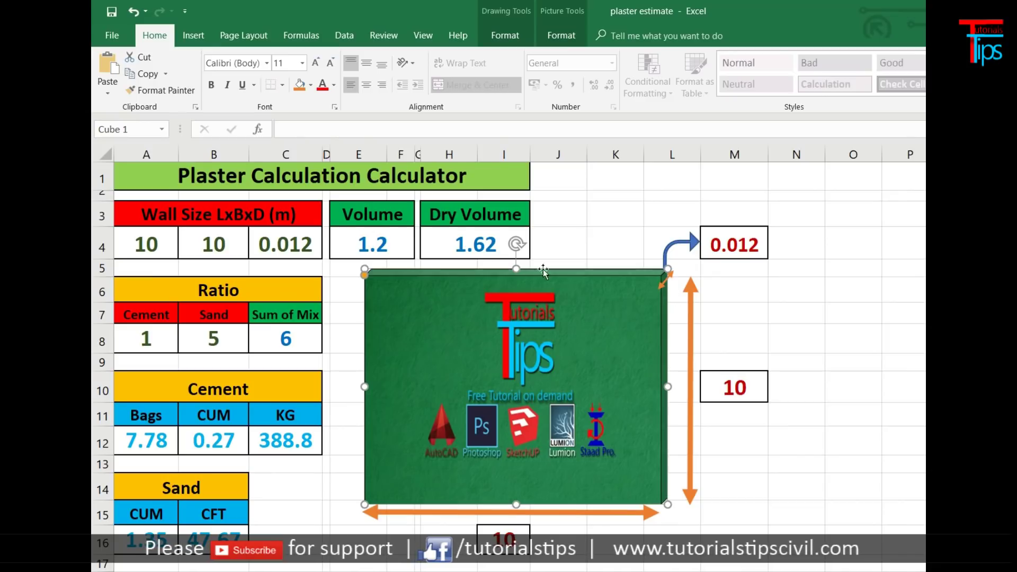
click(609, 246)
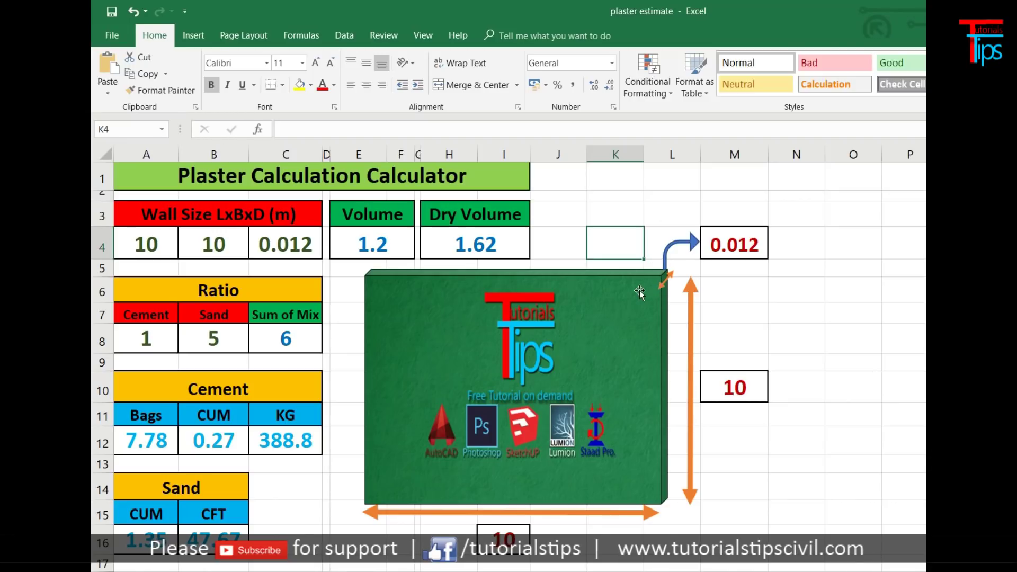
click(194, 36)
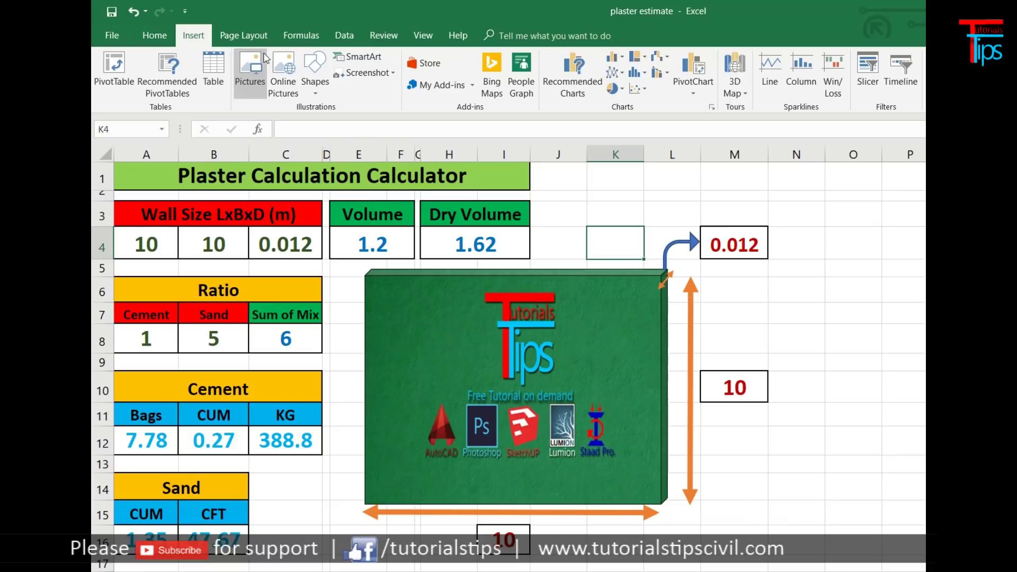
click(315, 92)
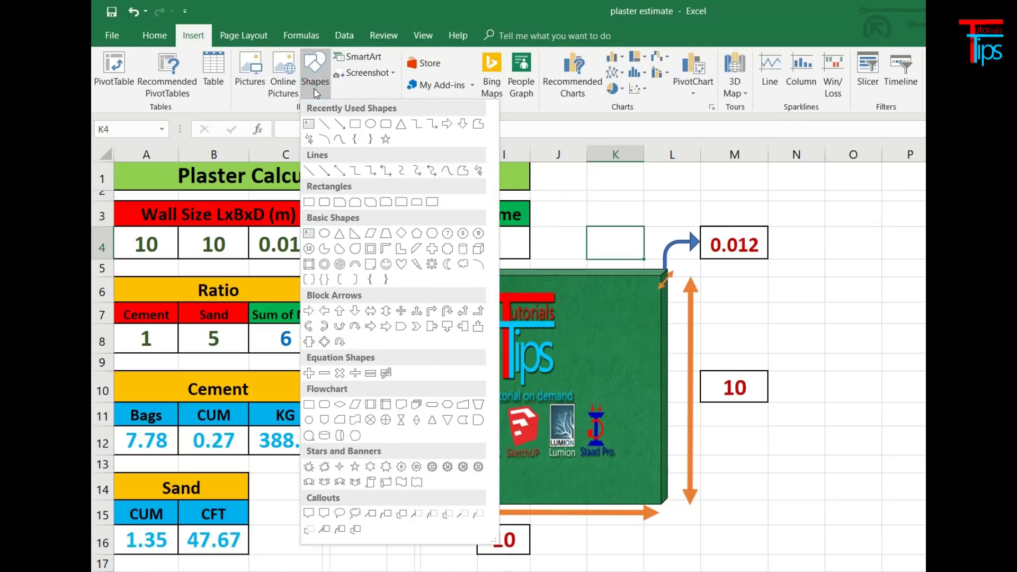
click(468, 254)
mouse_move(520, 274)
mouse_down()
mouse_move(762, 465)
mouse_move(763, 544)
mouse_up()
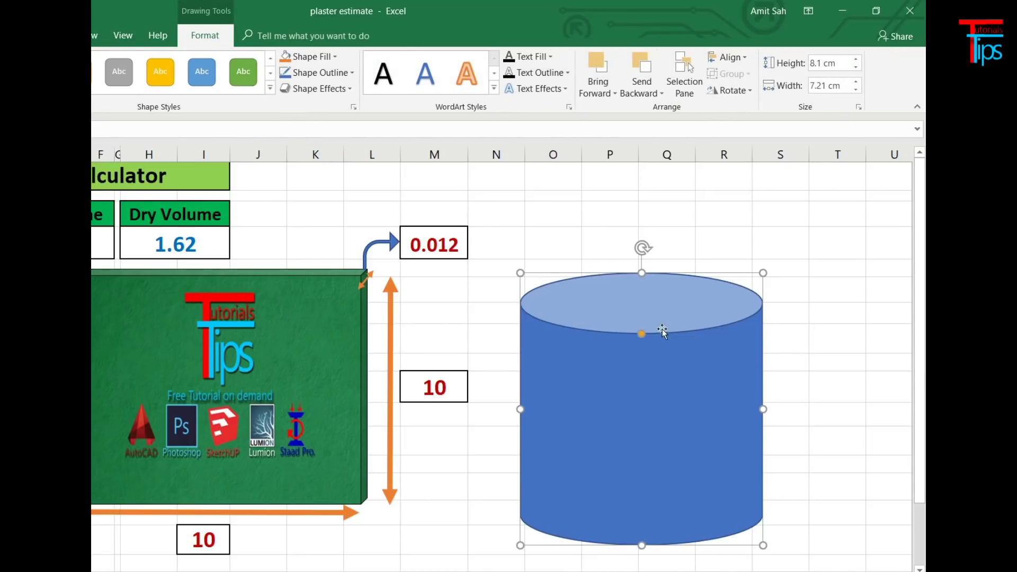
drag(641, 334, 673, 433)
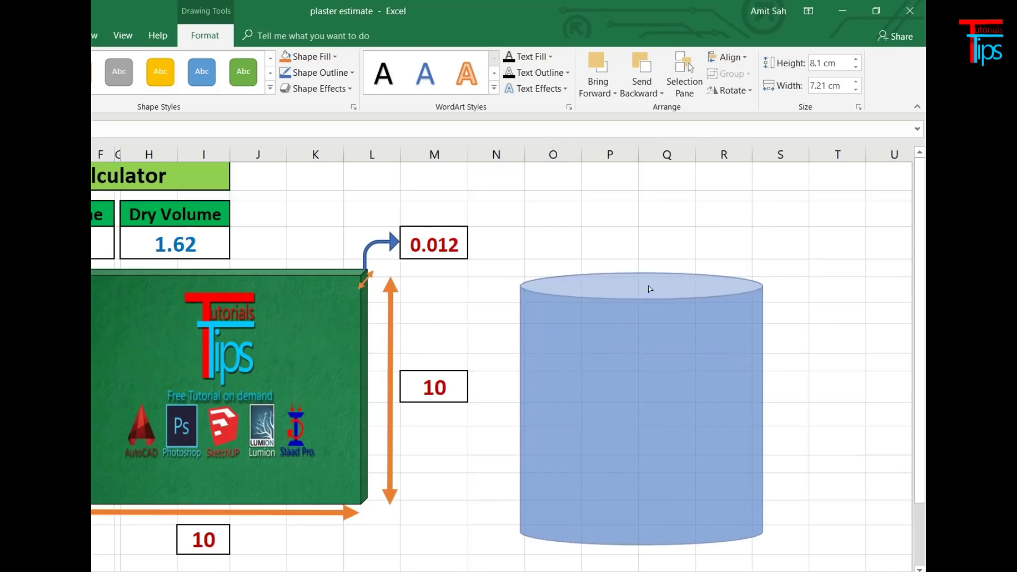
drag(663, 401, 643, 335)
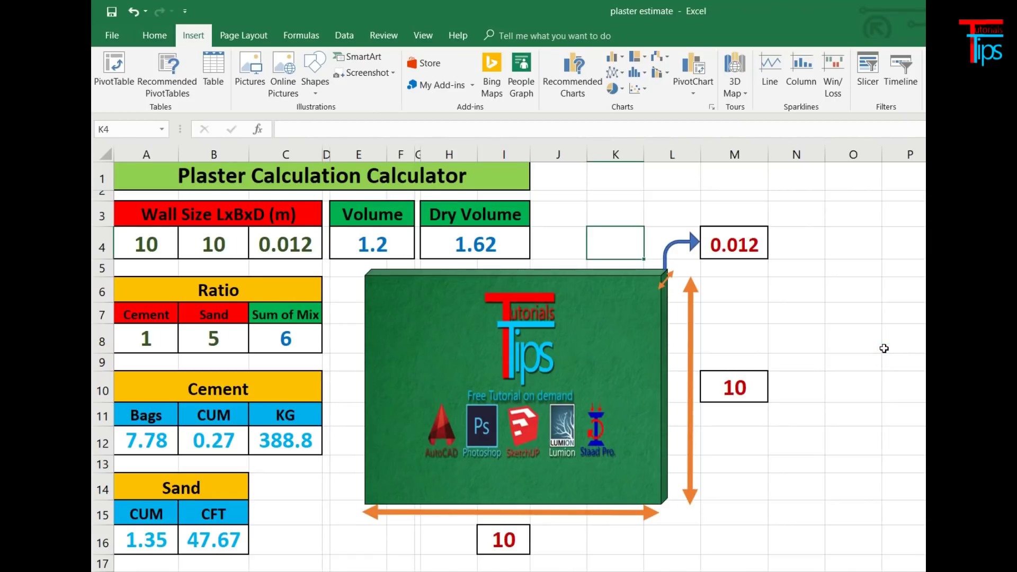
- Rewrite the Volume in E4 as =A4*B4*C4 from the wall length, width and thickness
click(372, 242)
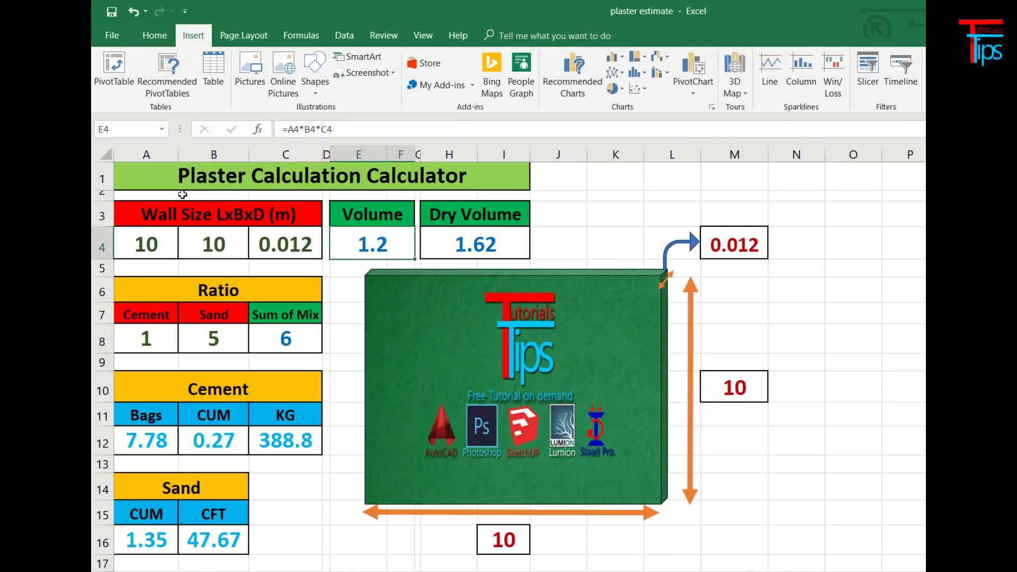
click(214, 243)
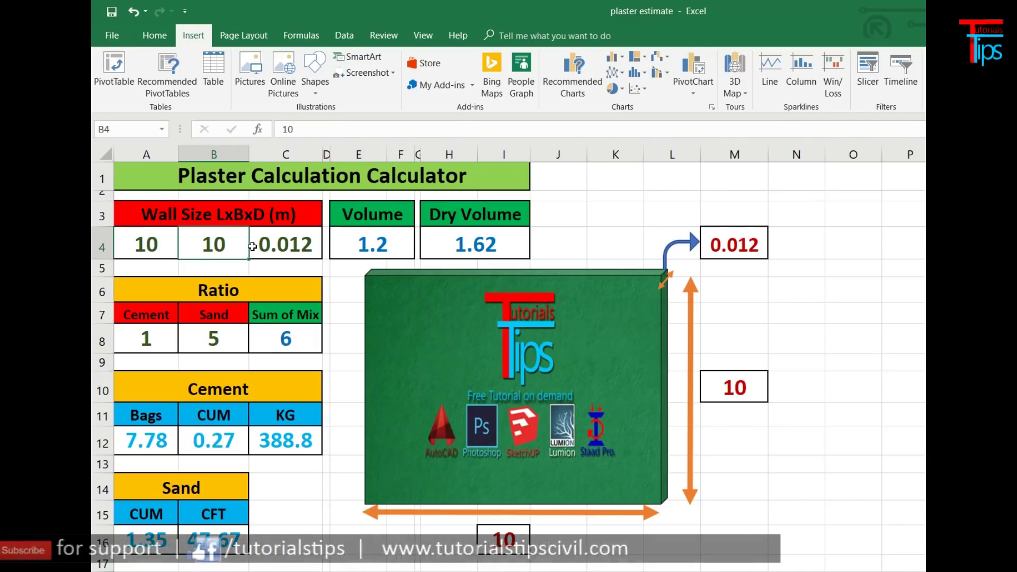
click(148, 247)
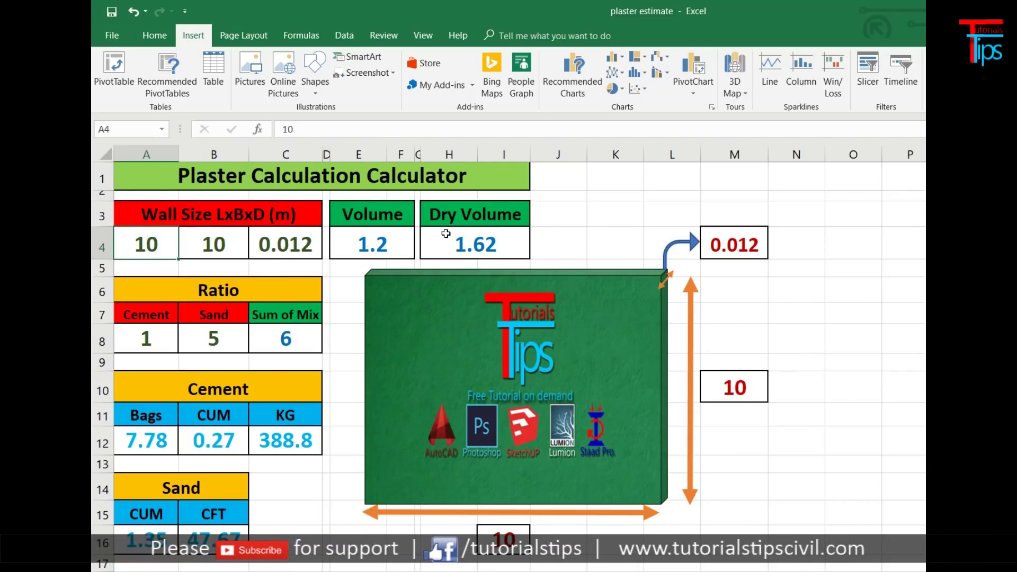
click(366, 241)
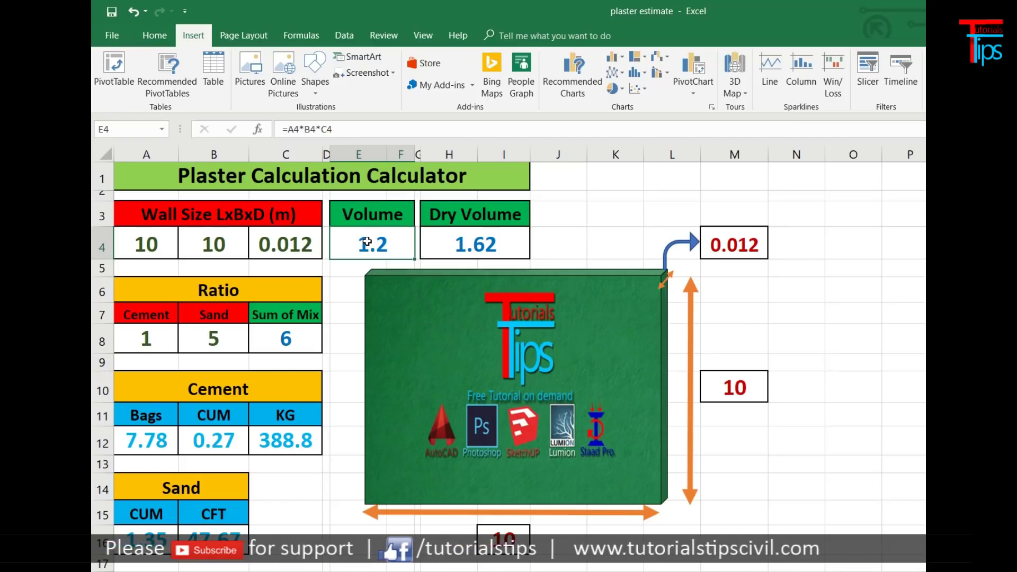
text(=)
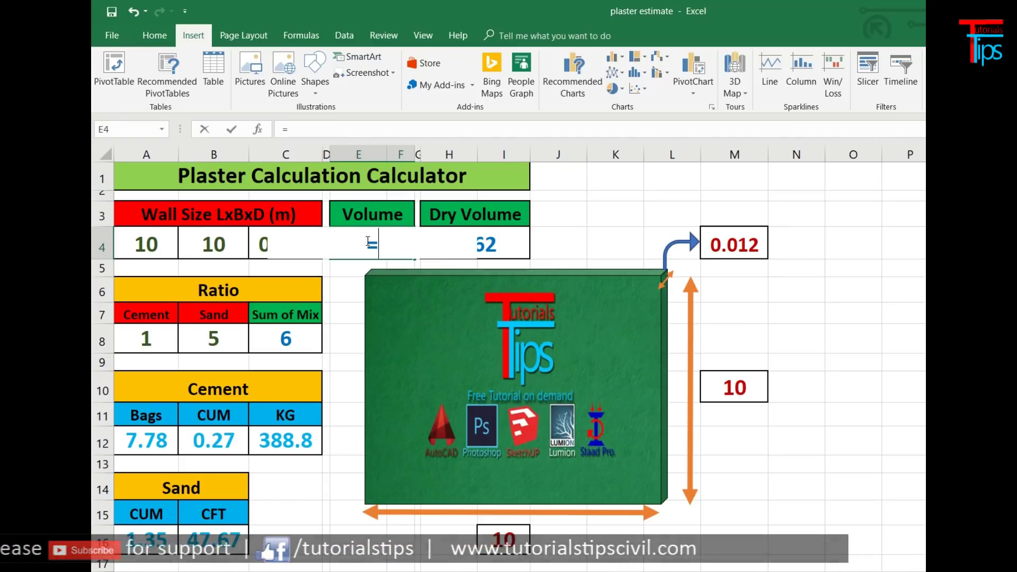
click(143, 243)
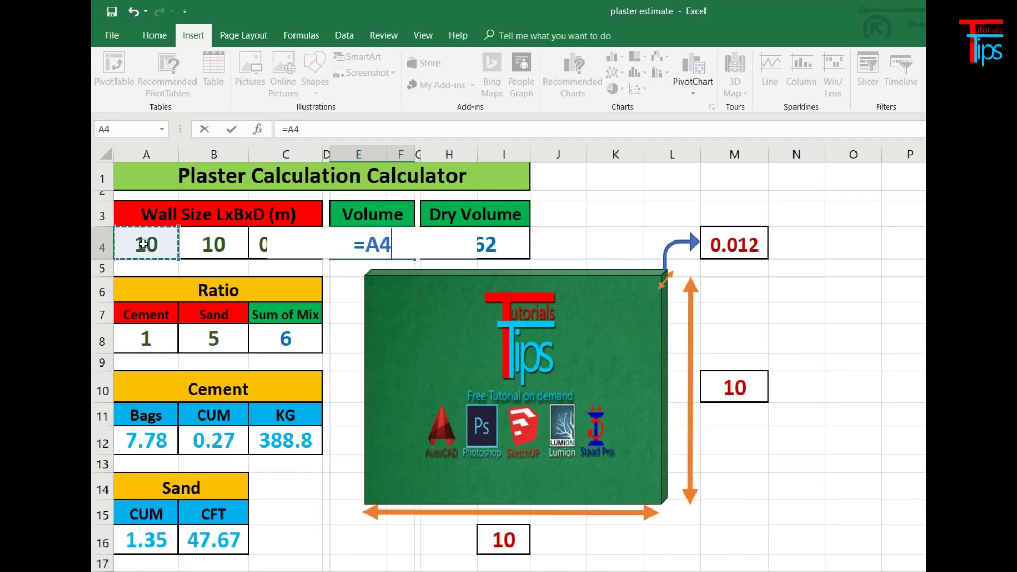
text(*)
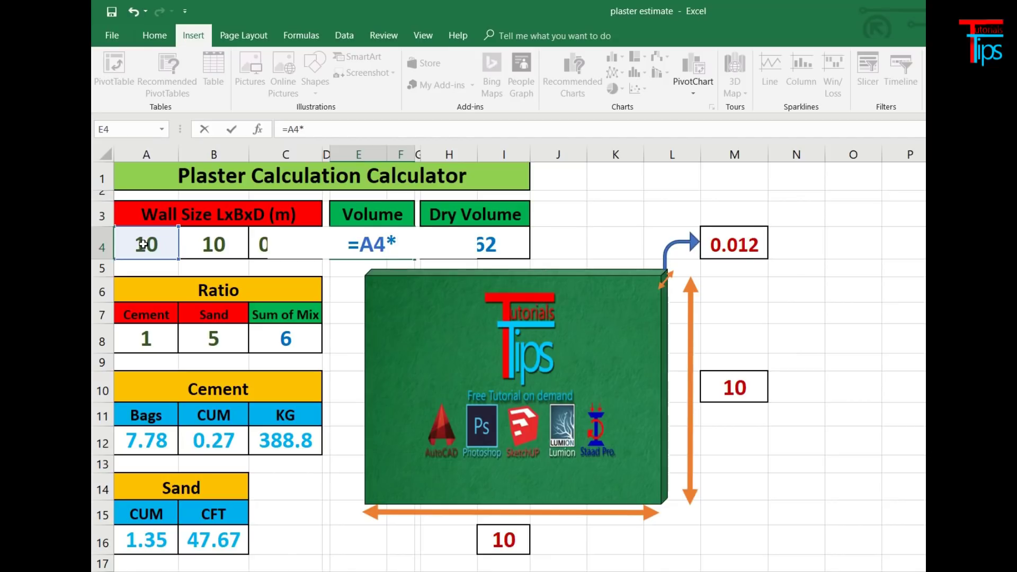
click(217, 247)
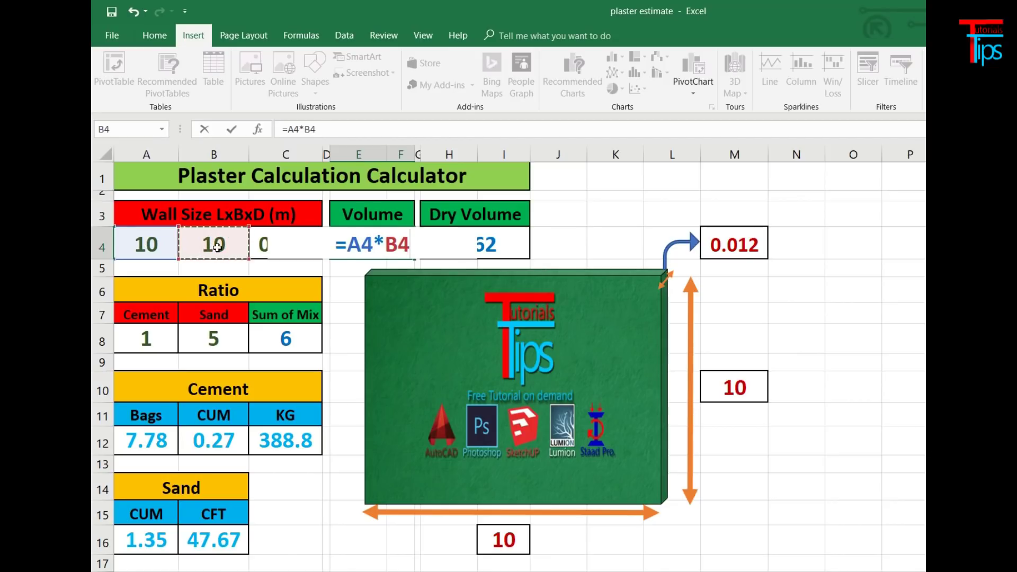
text(*)
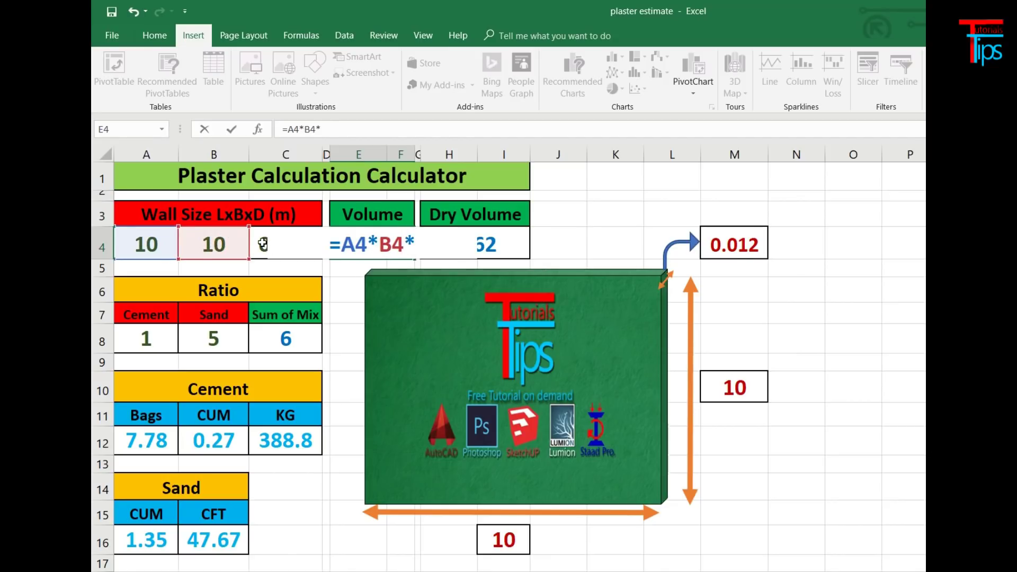
click(263, 244)
key(Return)
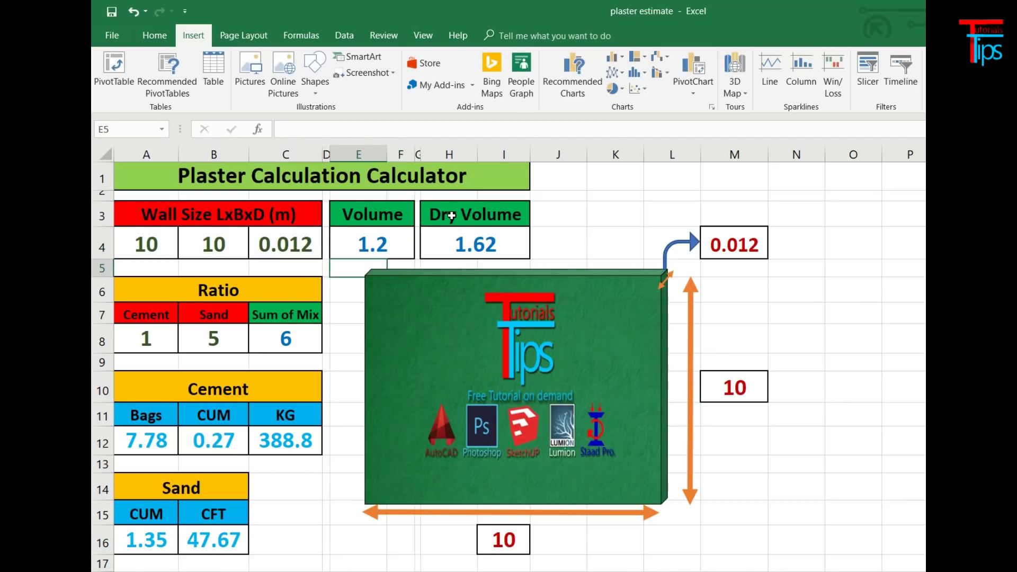
- Enter the Dry Volume in H4 as =E4*1.35, giving 1.62
click(468, 244)
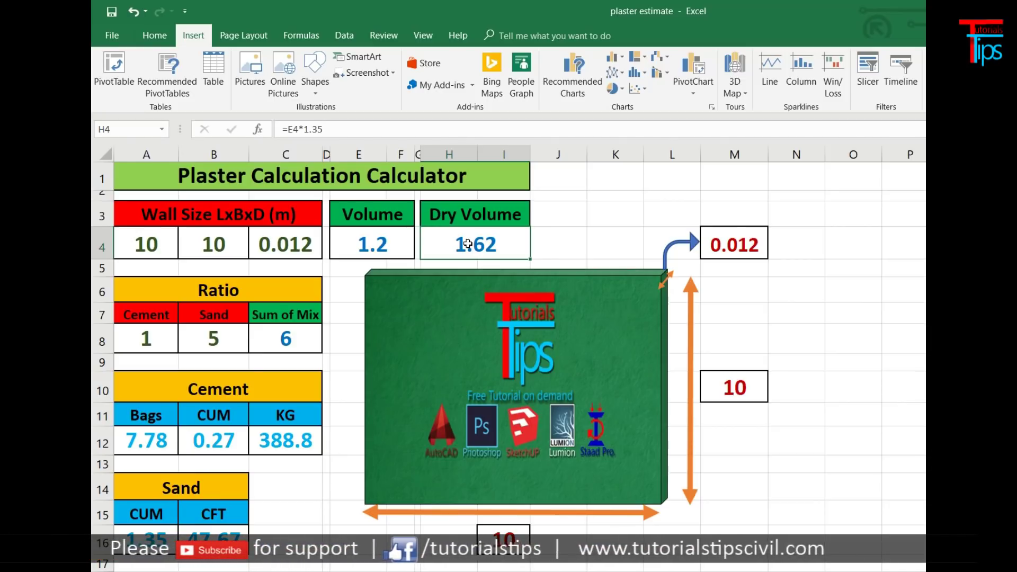
text(=)
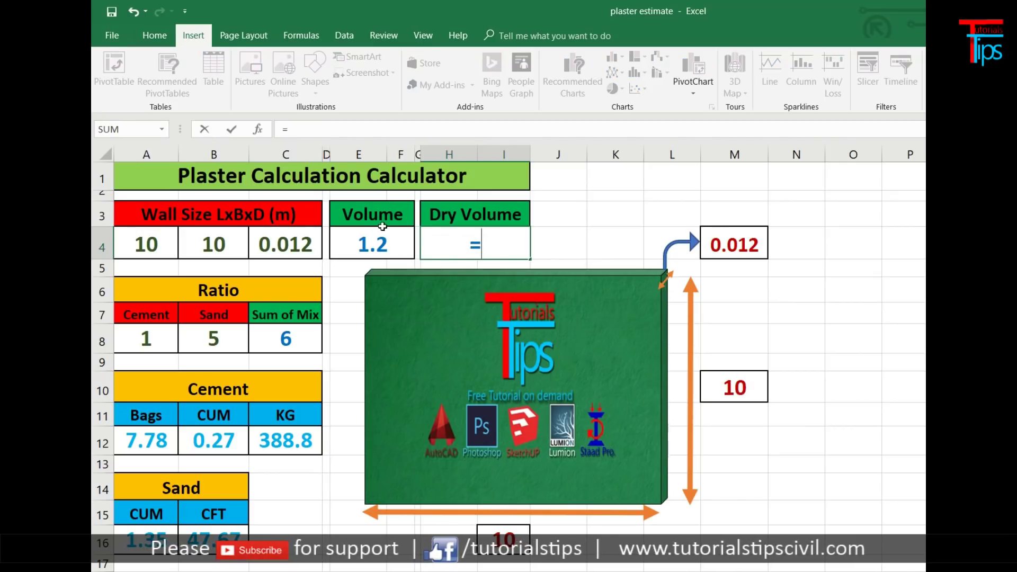
click(349, 244)
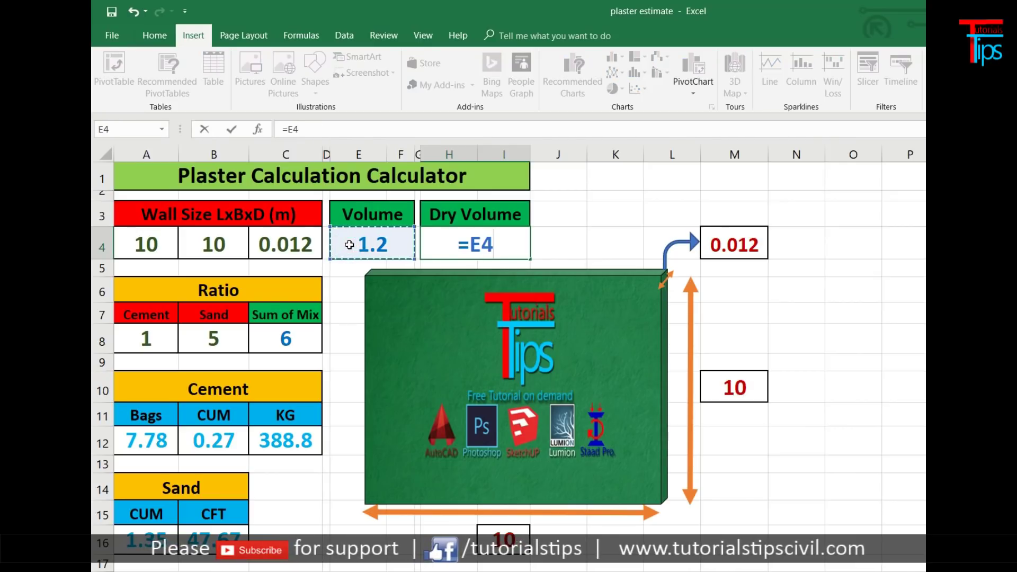
text(*1.35)
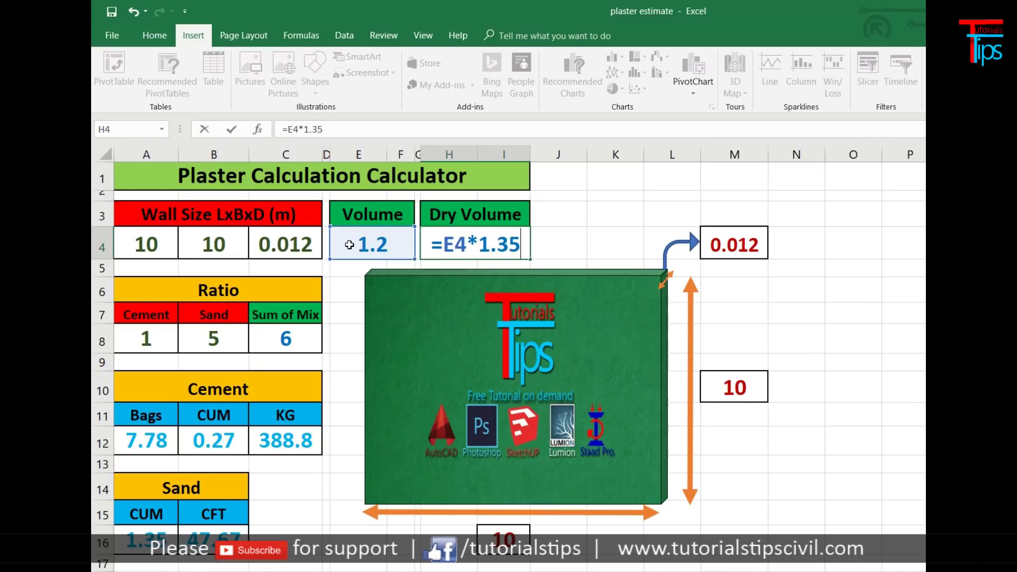
key(Return)
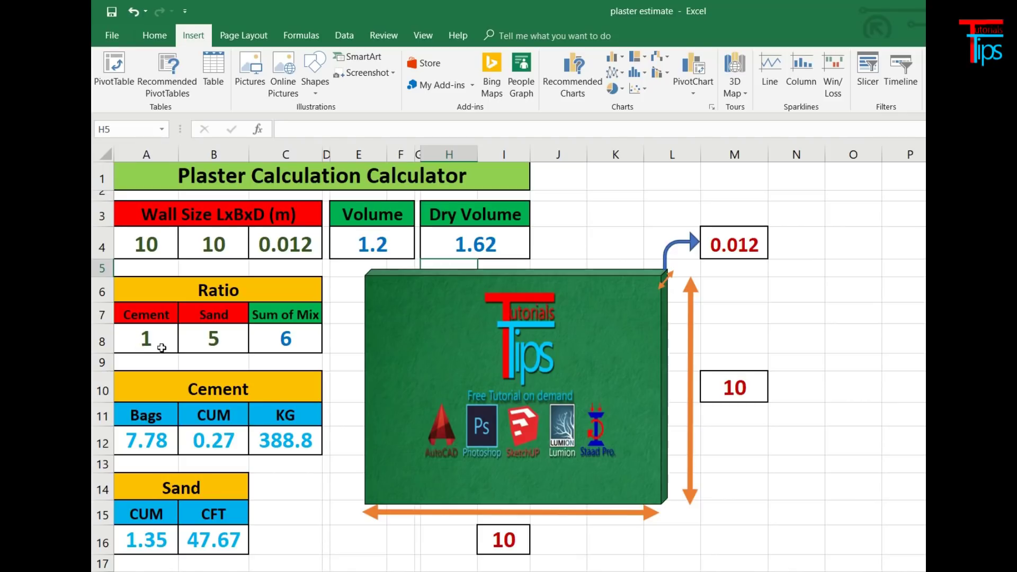
- Enter =A8+B8 in C8 so Sum of Mix shows 6, then review B12's formula
click(202, 342)
click(133, 342)
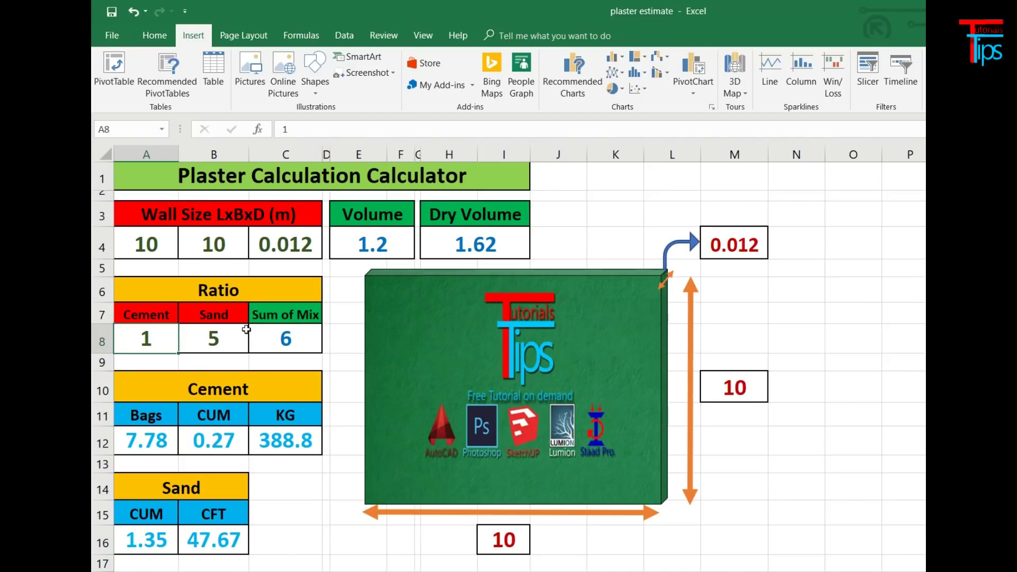
click(302, 335)
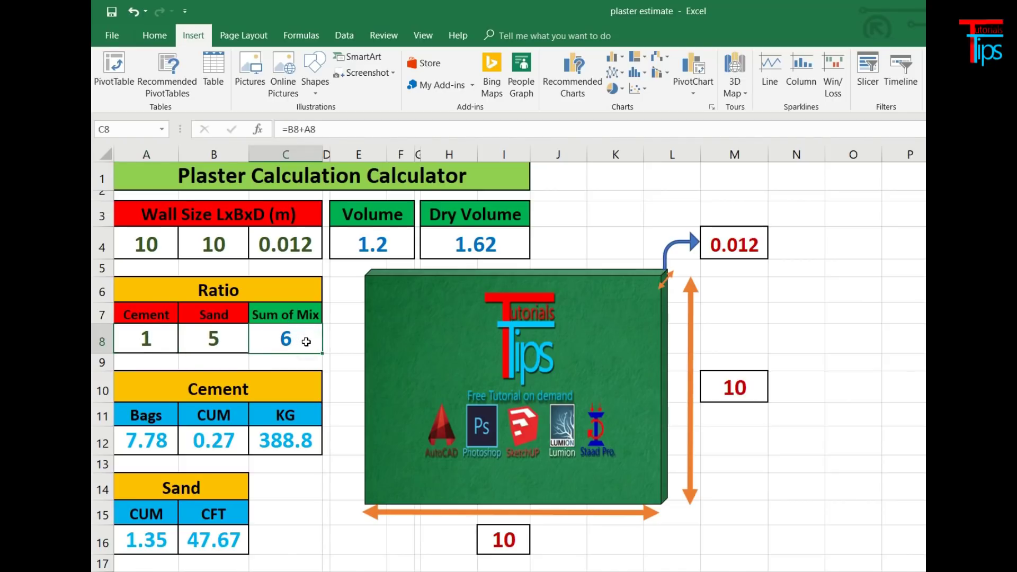
text(=)
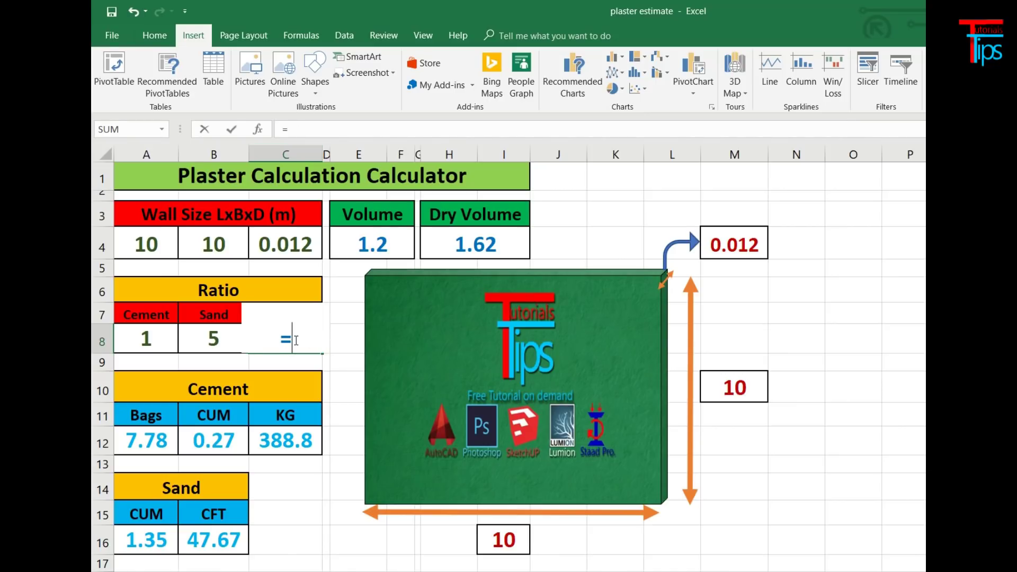
click(144, 340)
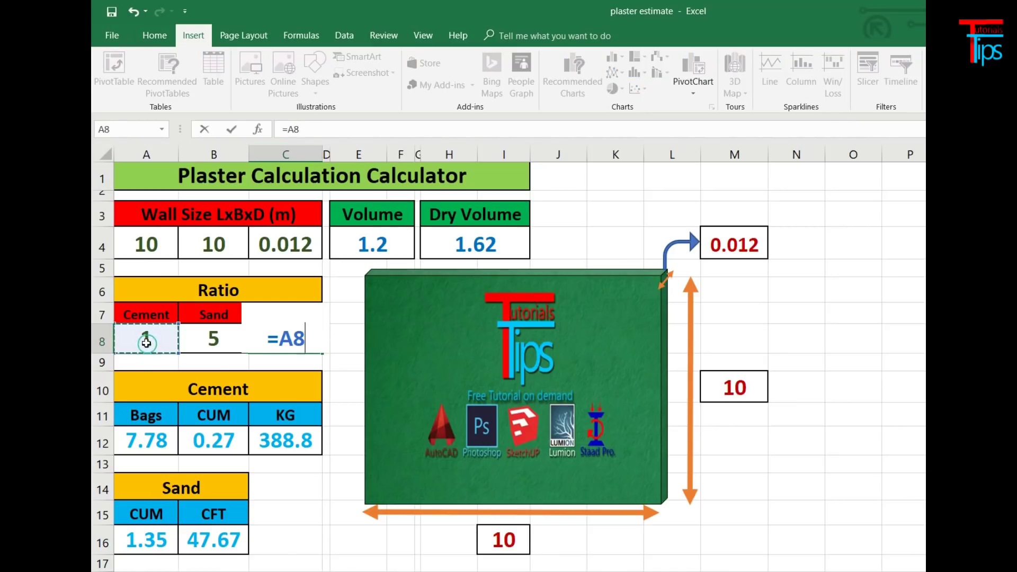
text(+)
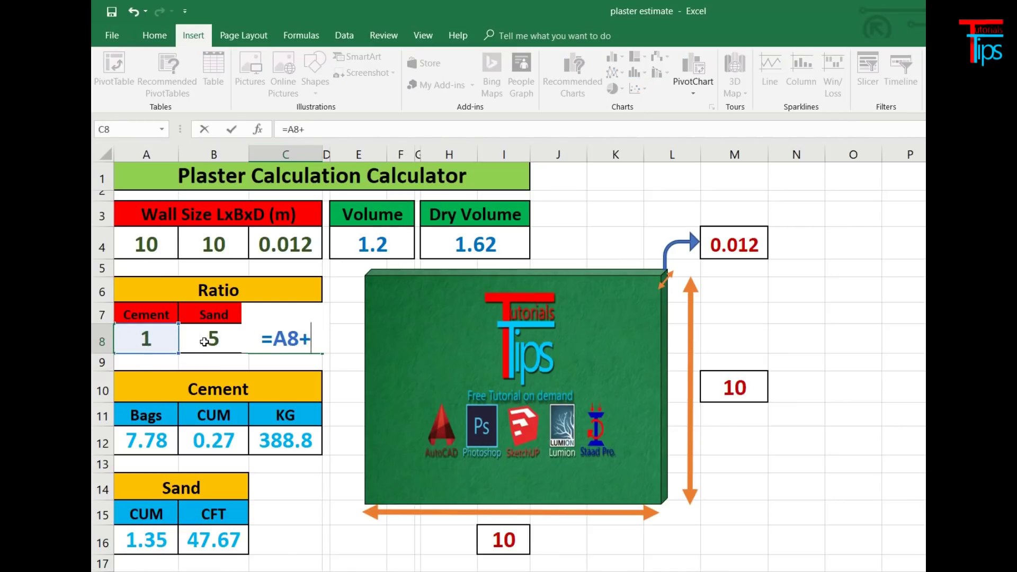
click(204, 341)
key(Return)
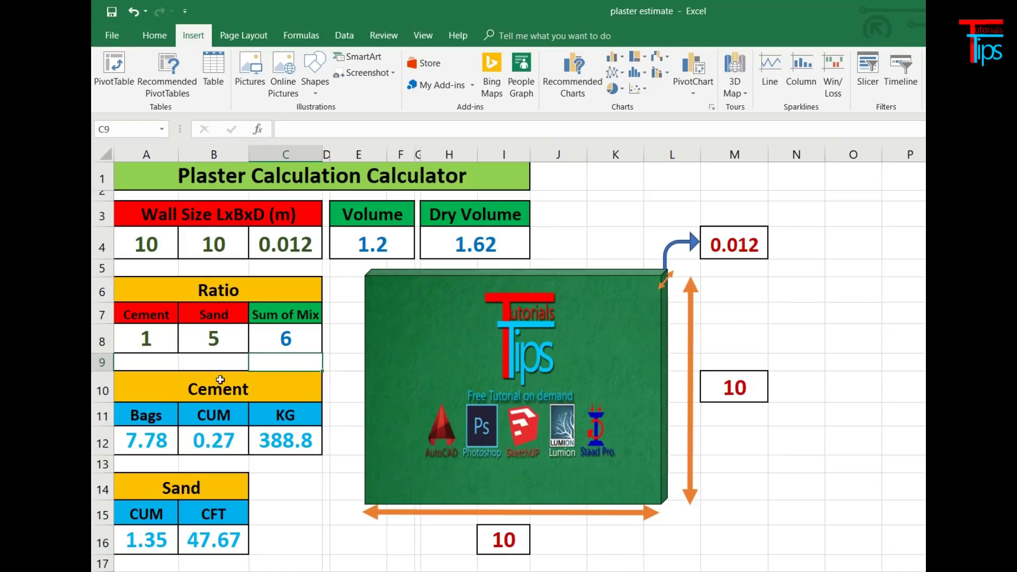
click(215, 442)
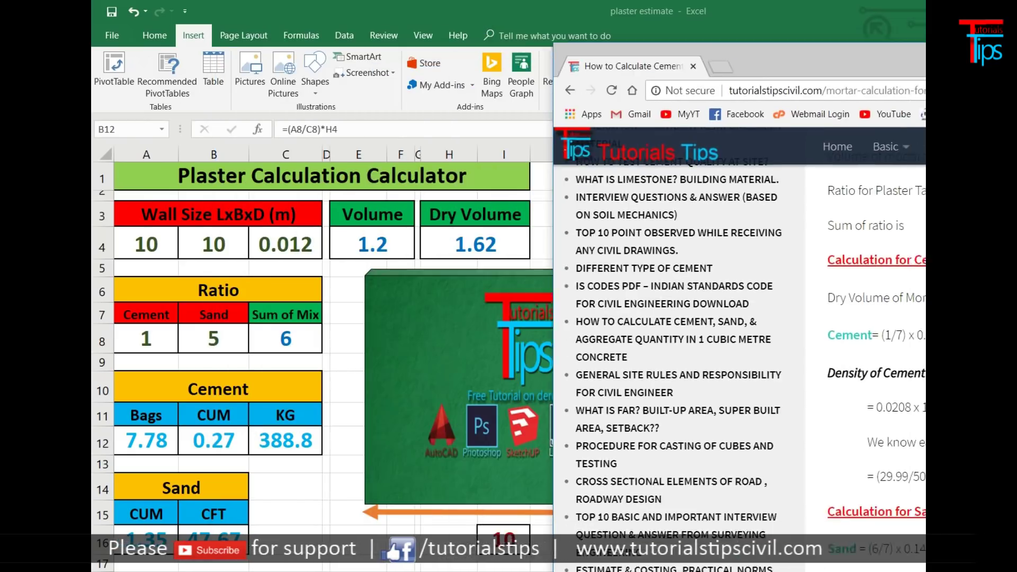
- Snap the workbook beside the Chrome mortar article to compare, then maximize Excel again
key(super+Tab)
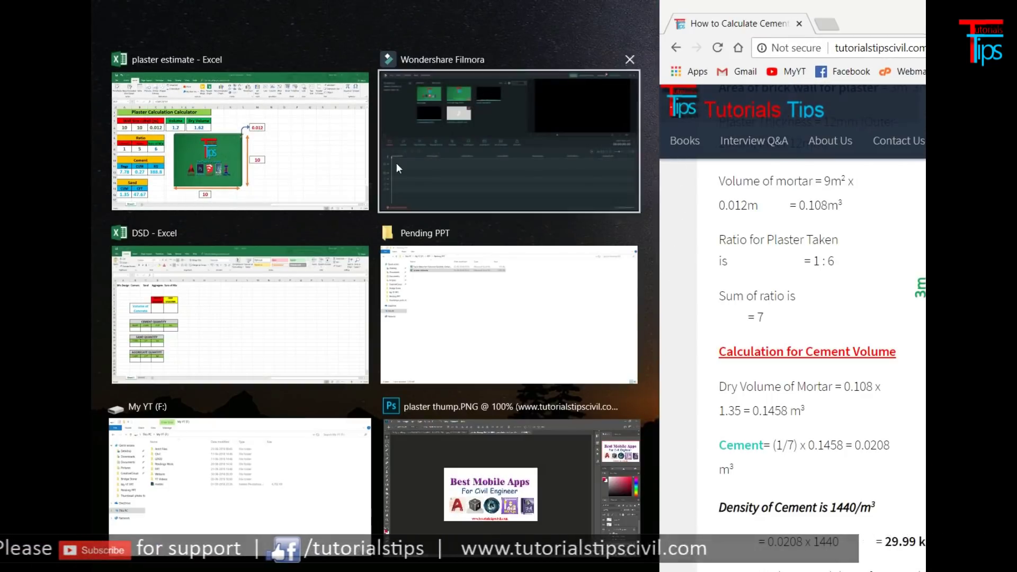
click(240, 141)
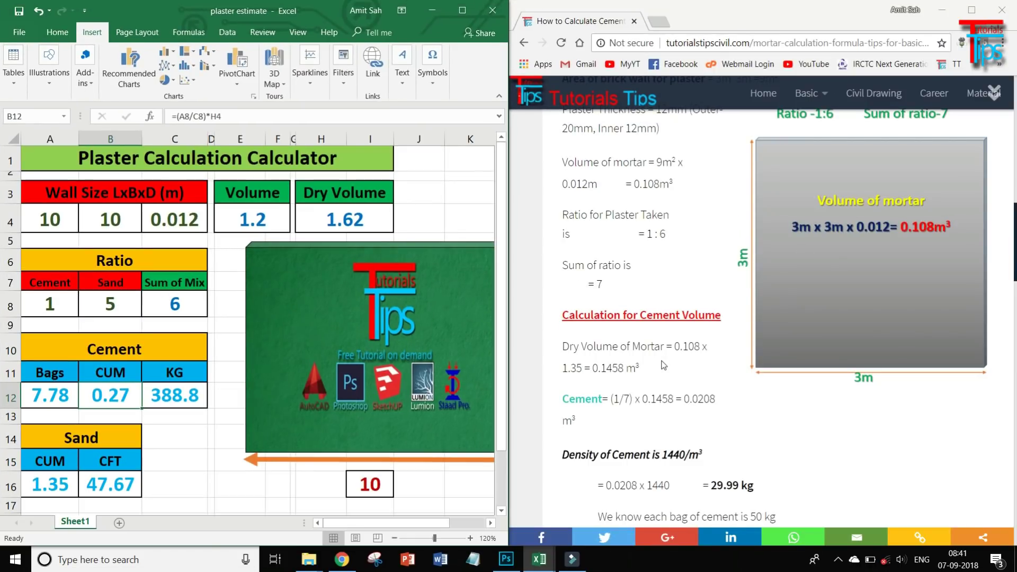
scroll(664, 365, down, 1)
scroll(663, 365, up, 2)
scroll(664, 365, up, 1)
scroll(663, 365, down, 3)
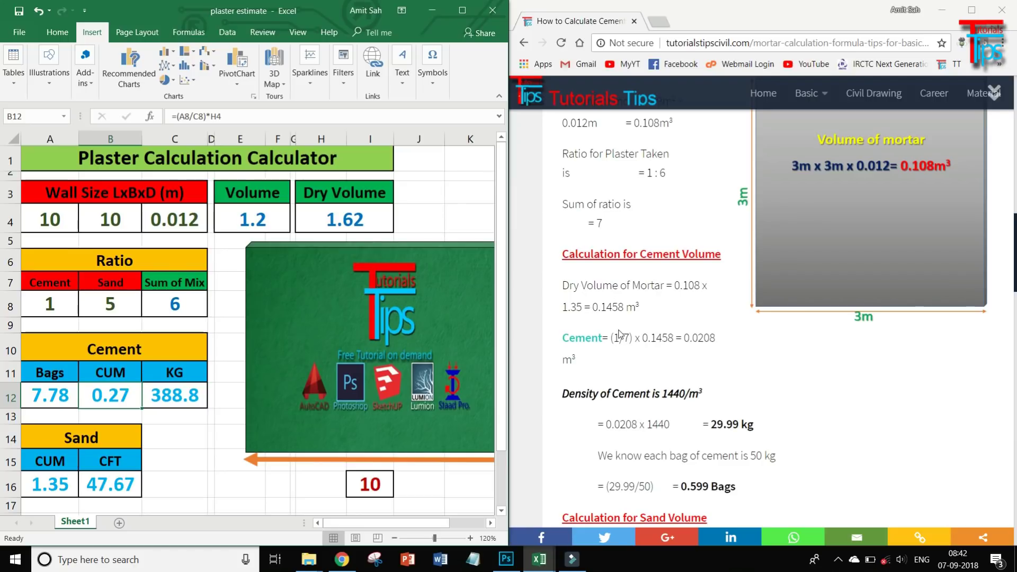
click(462, 10)
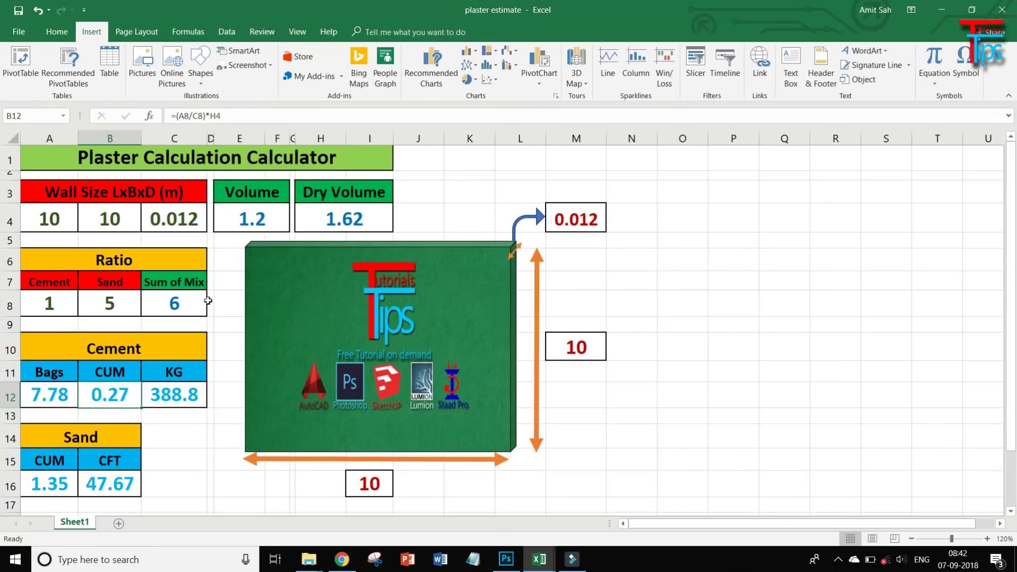
- Enter =(A8/C8)*H4 in B12 so cement CUM shows 0.27
click(186, 455)
click(97, 397)
text(=)
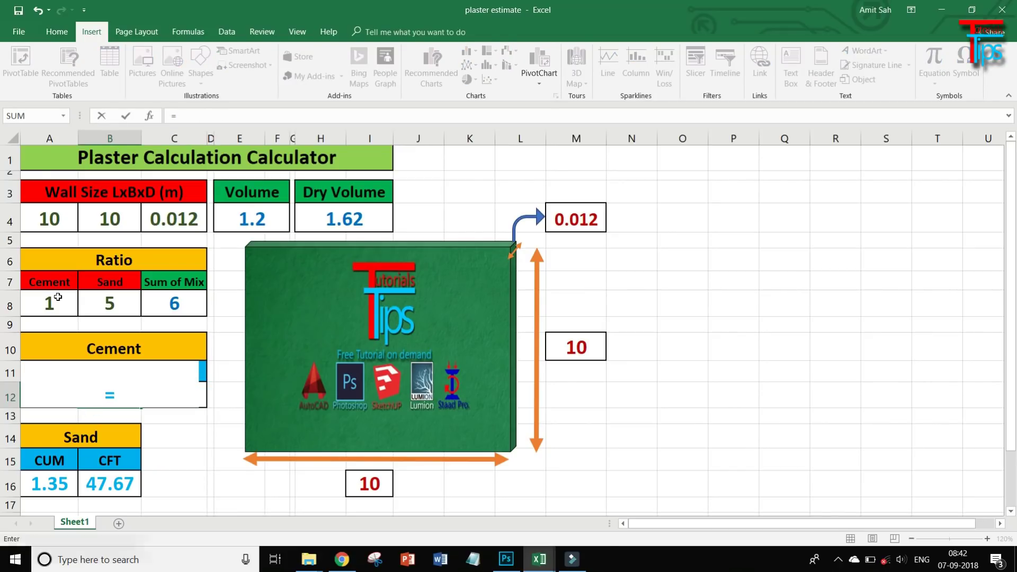
text(()
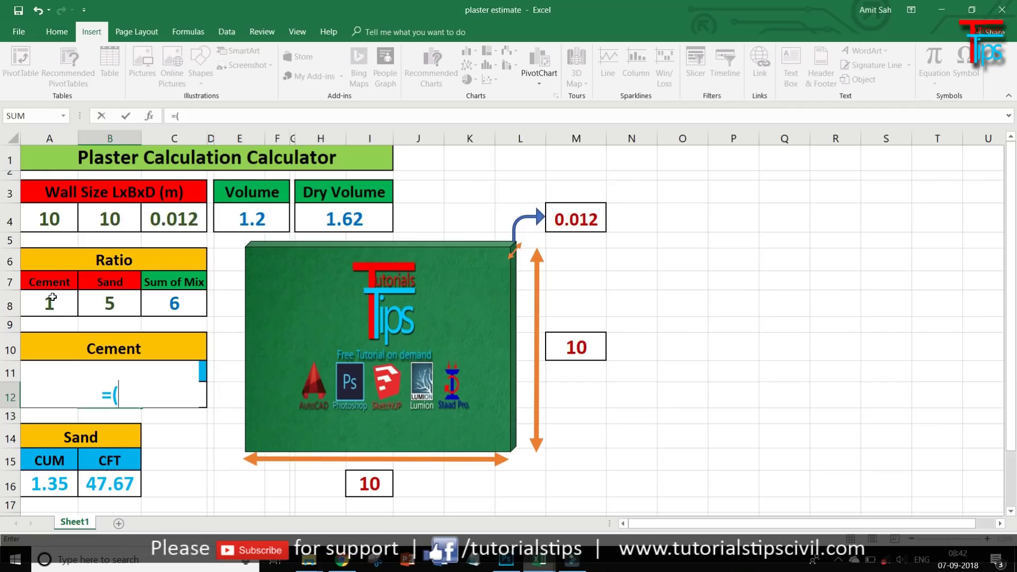
click(53, 298)
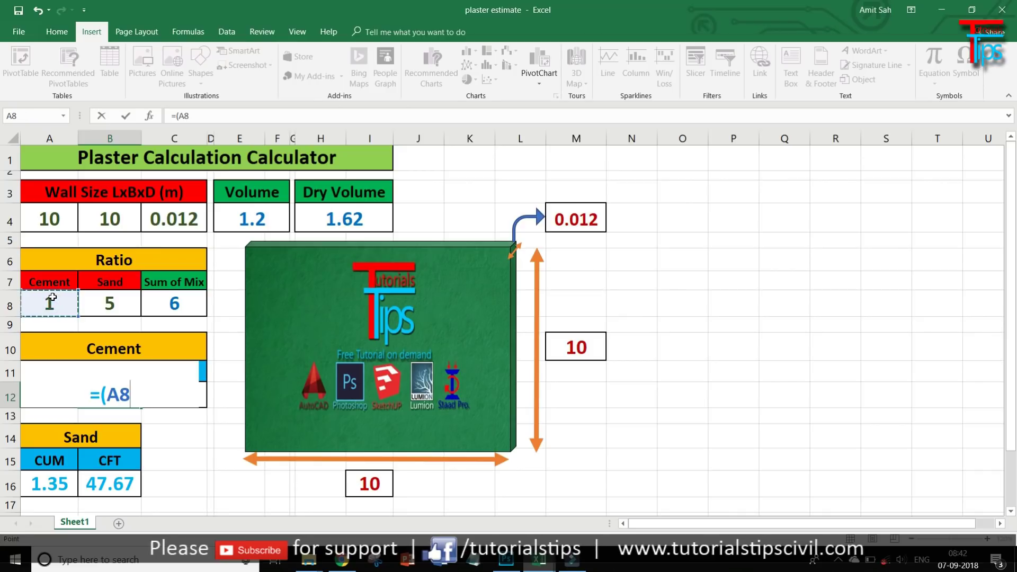
text(/)
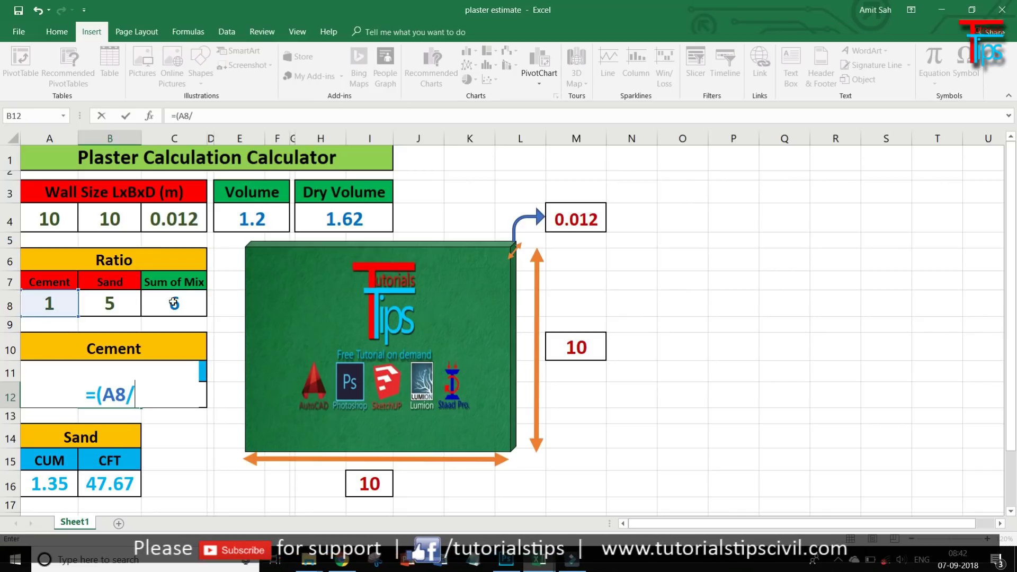
click(175, 302)
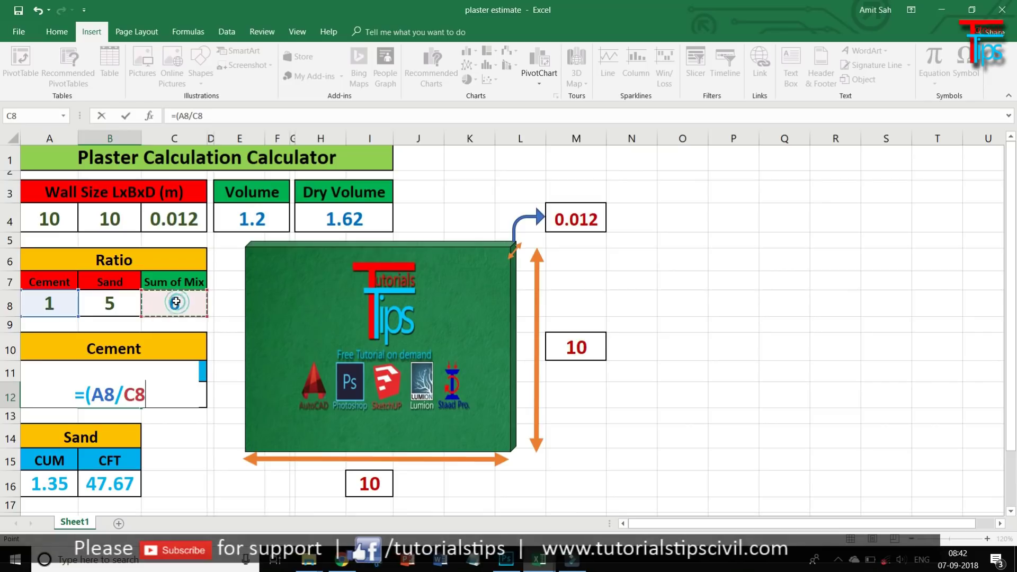
text())
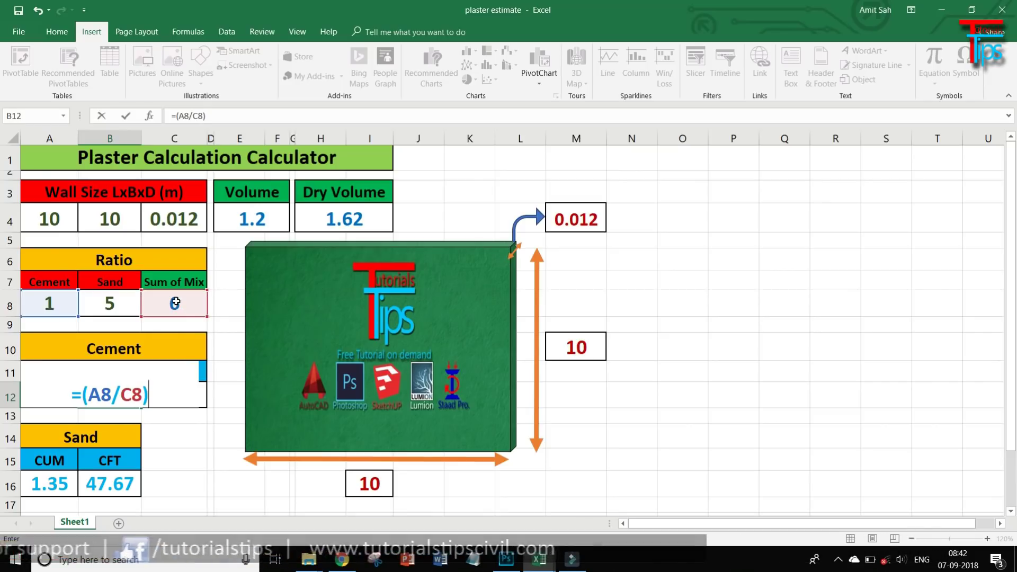
text(*)
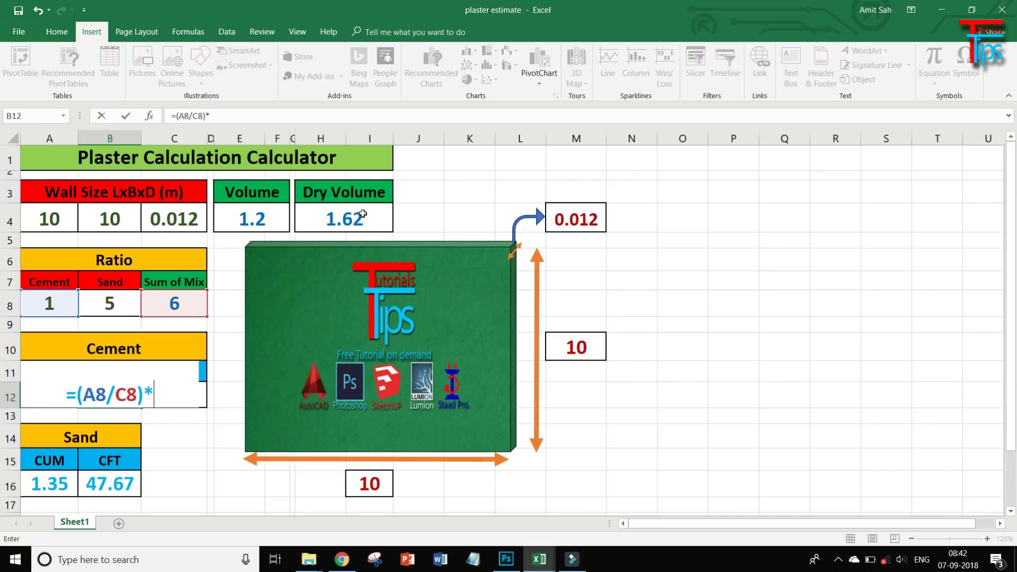
click(363, 214)
key(Return)
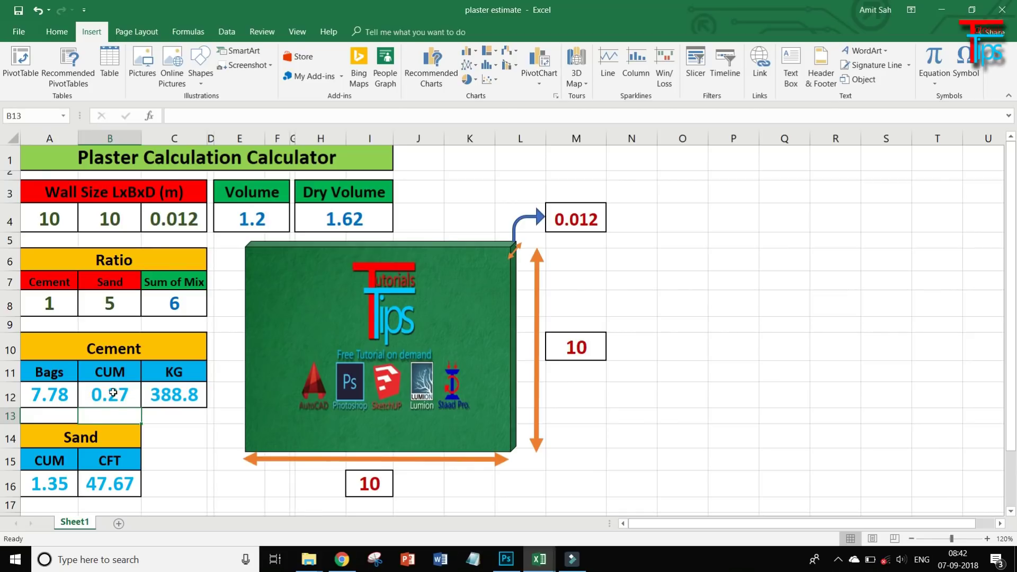
- Review the B12 and C12 formulas and enter 1440 in C15
click(112, 392)
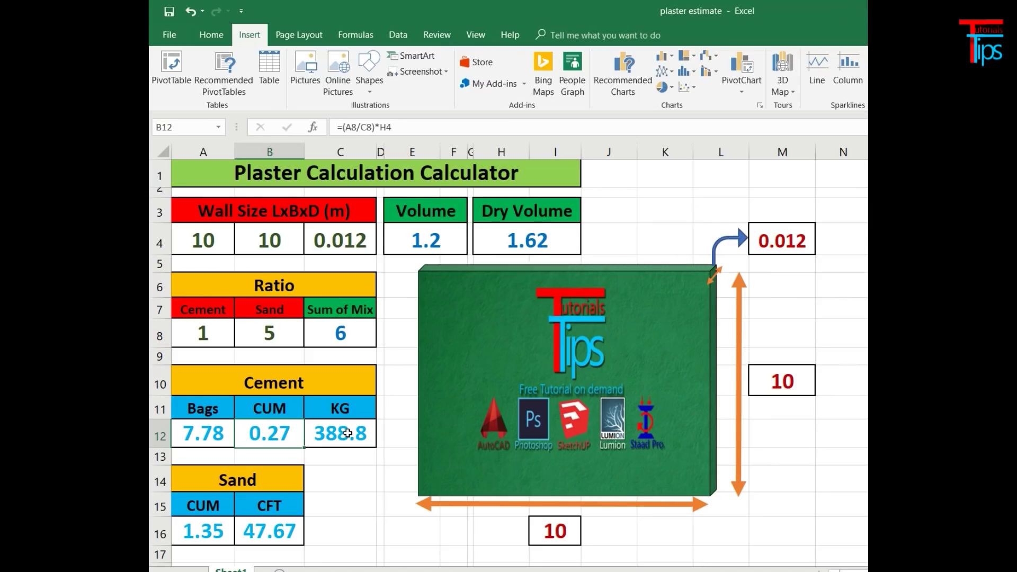
click(337, 432)
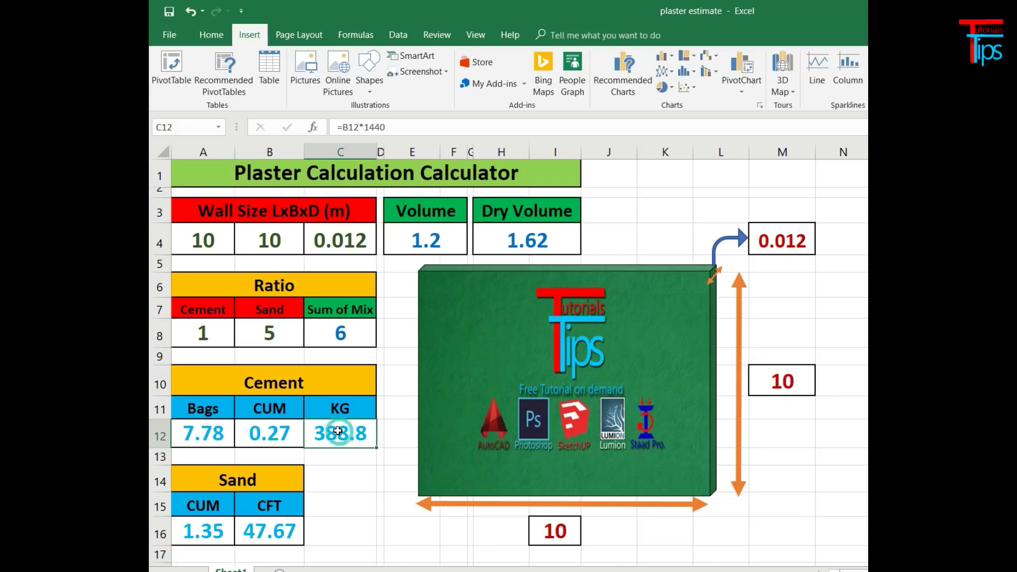
click(277, 435)
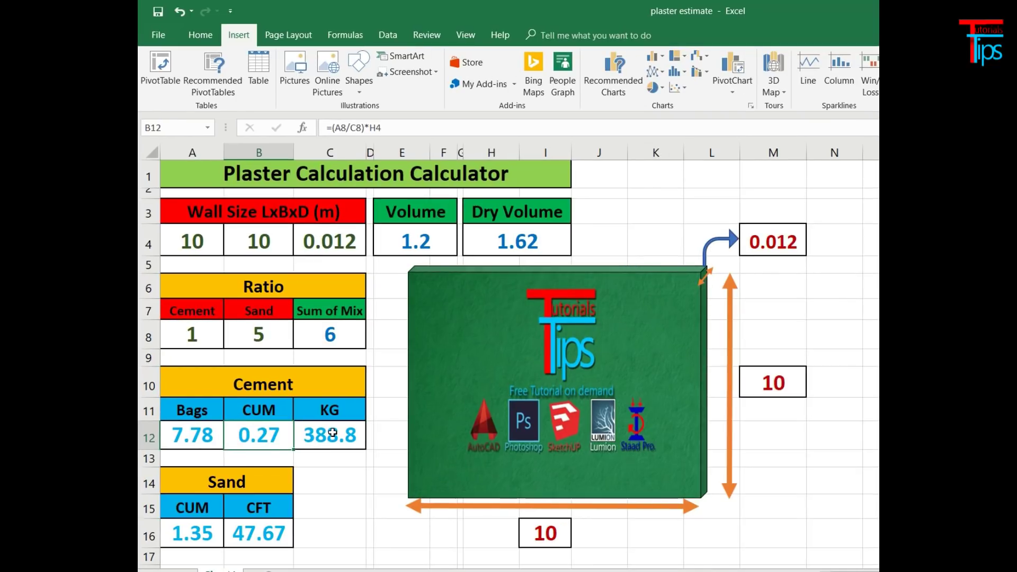
click(345, 503)
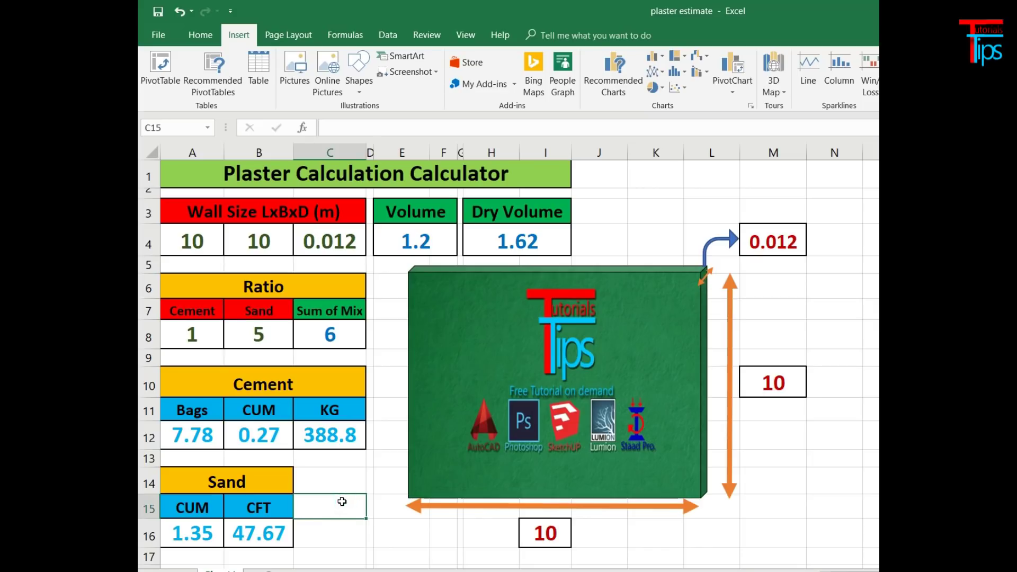
text(140)
key(BackSpace)
text(40)
click(368, 534)
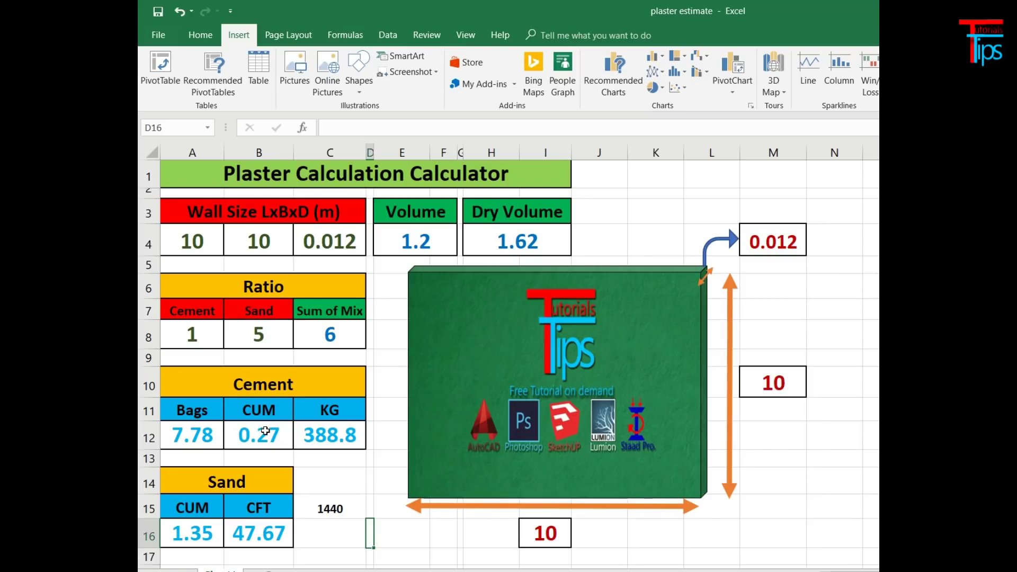
- Re-enter cement KG in C12 as =B12*1440 (388.8) and clear the Bags cell A12
click(337, 432)
key(Delete)
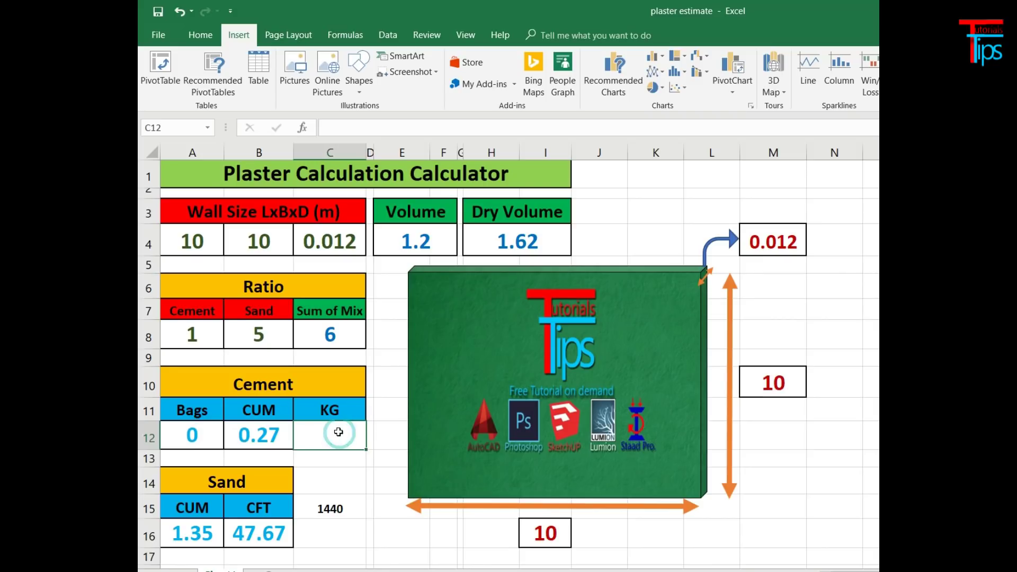
text(=)
click(251, 431)
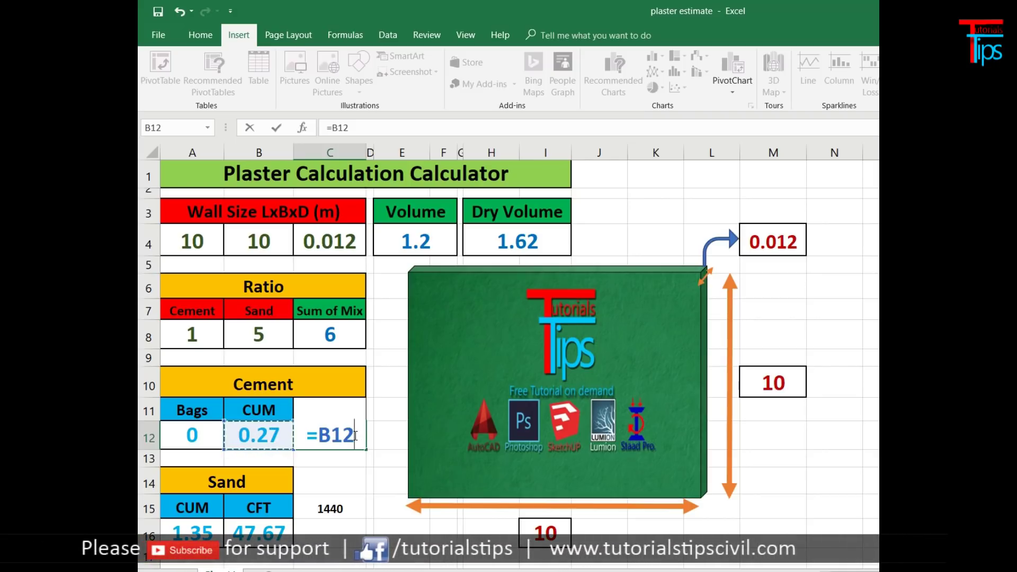
text(*1440)
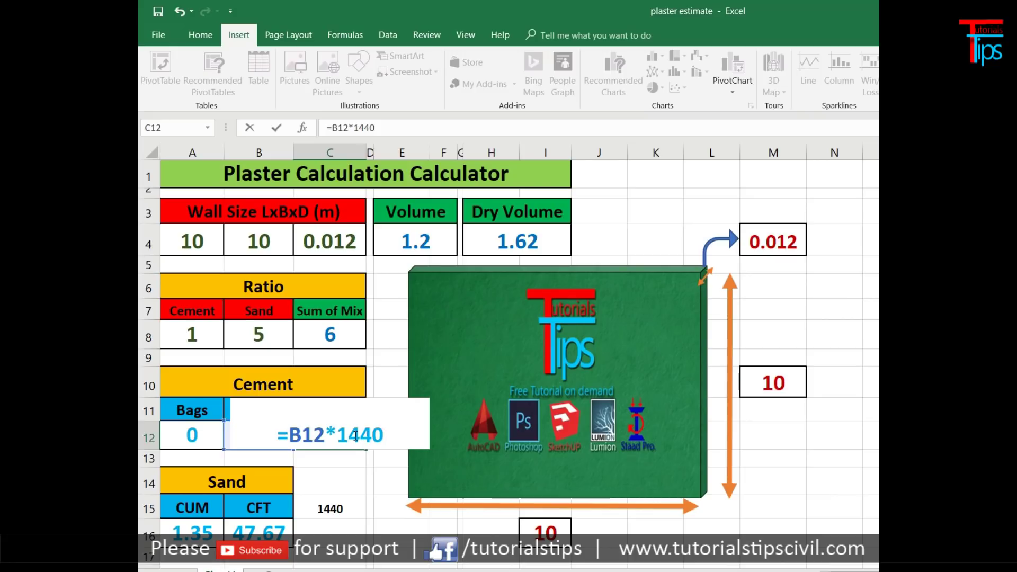
key(ctrl+Return)
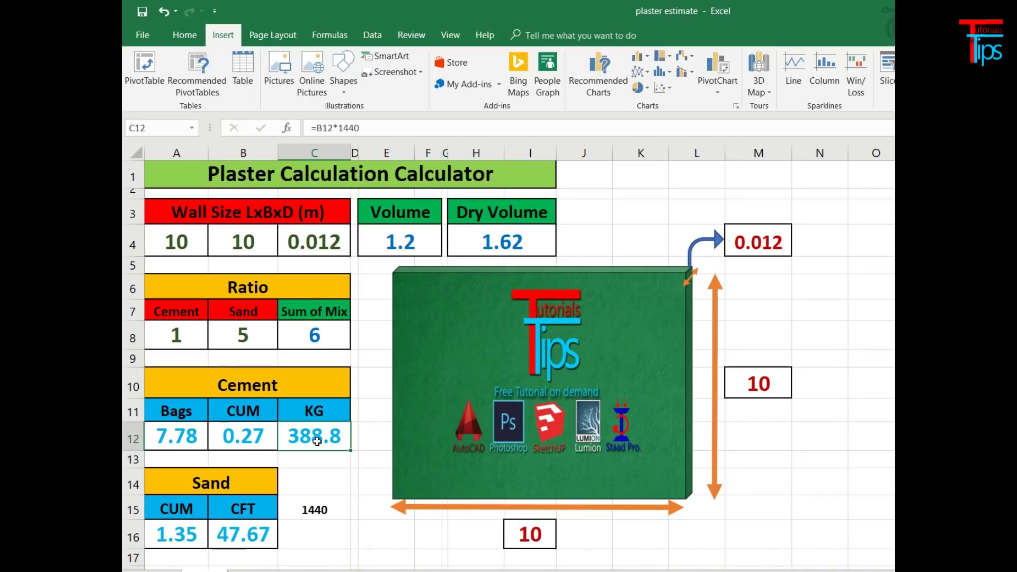
click(173, 442)
key(Delete)
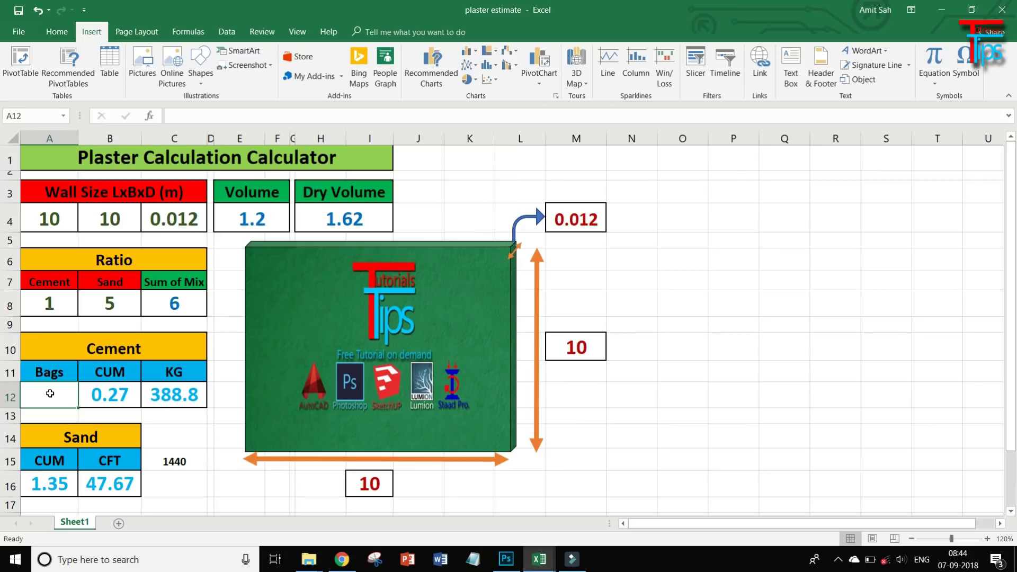
- Enter =C12/50 in A12 so cement Bags shows 7.78
text(=)
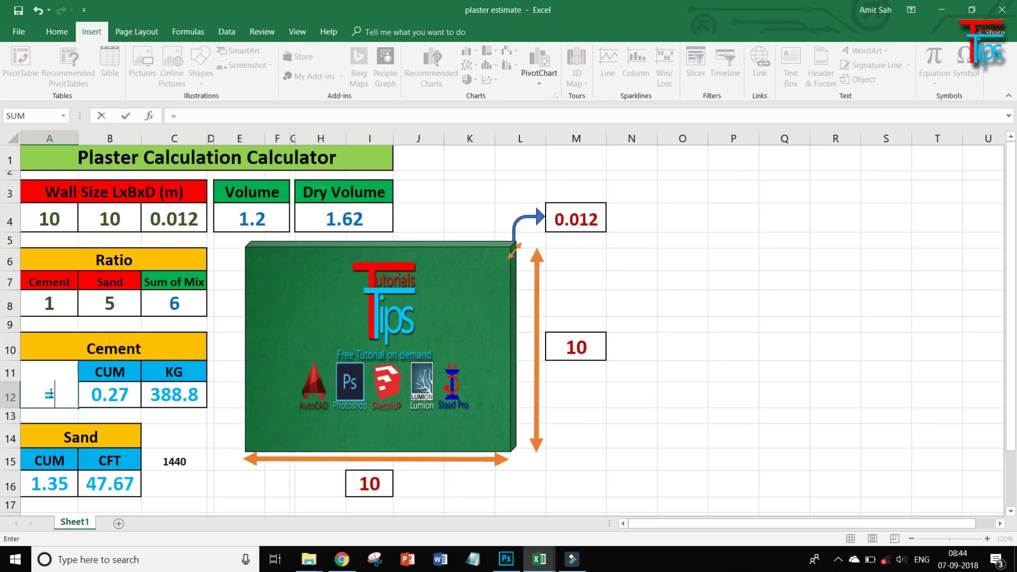
click(173, 394)
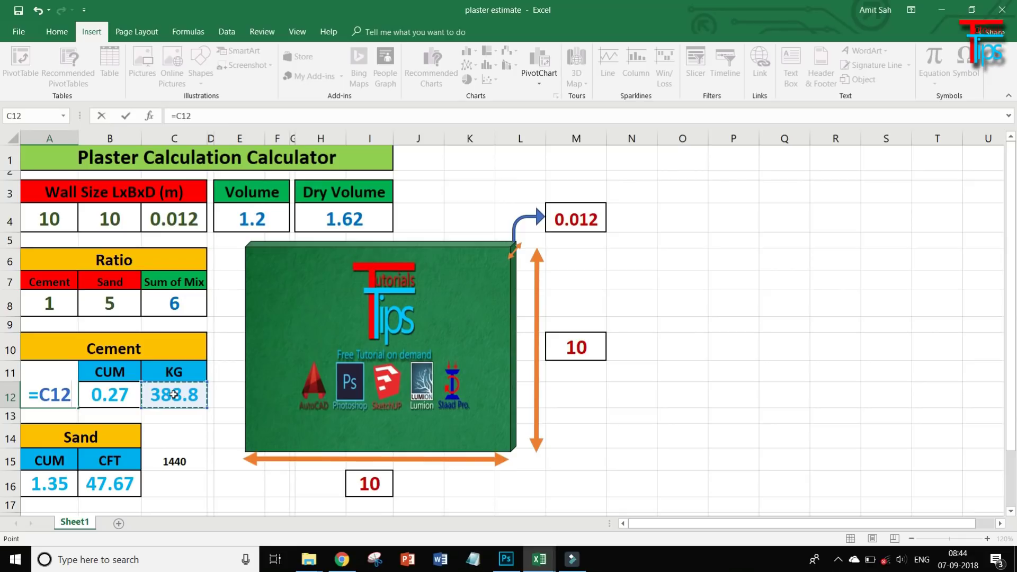
text(/50)
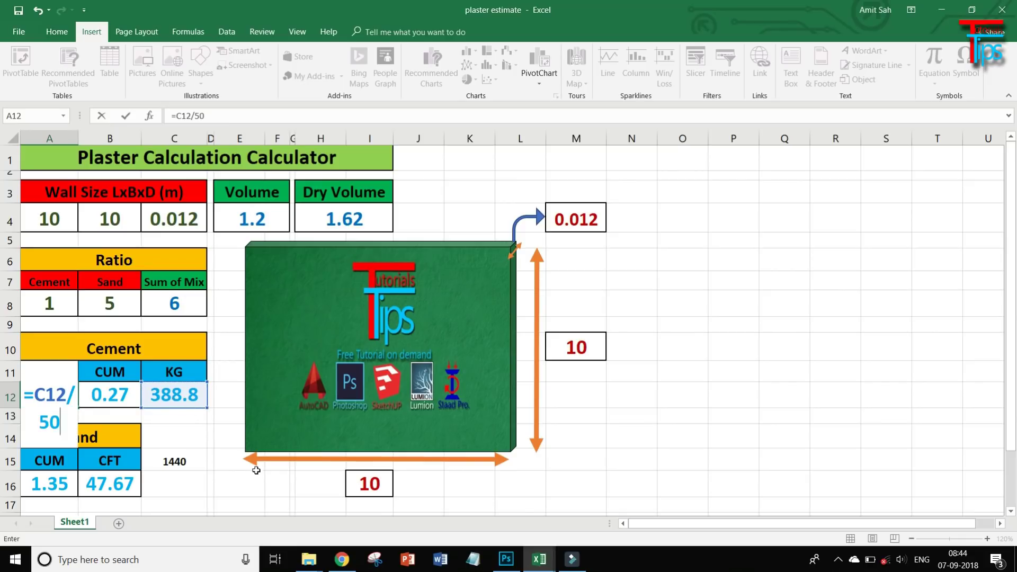
click(227, 485)
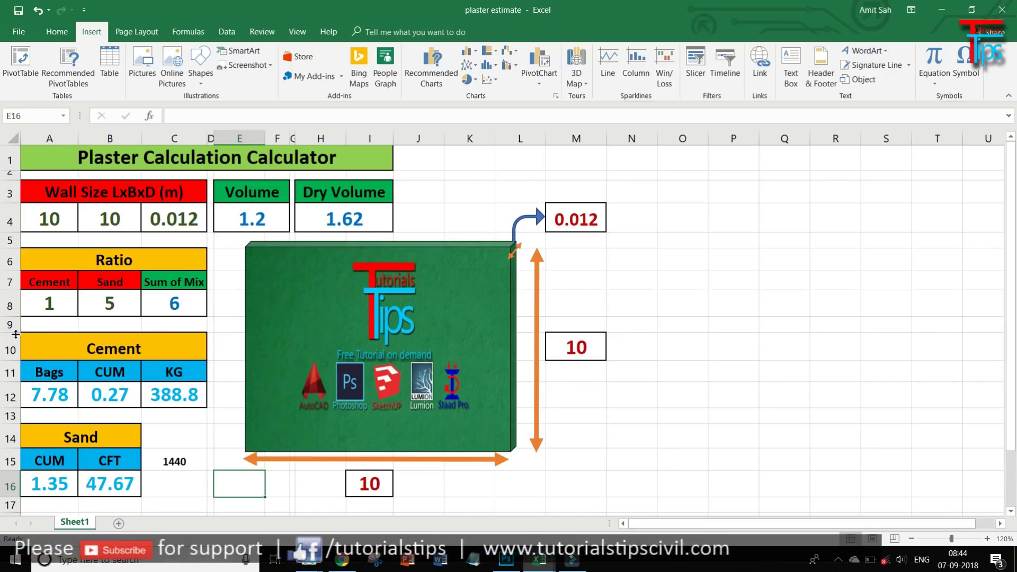
- Clear the old sand results and enter 1500 below 1440
click(42, 487)
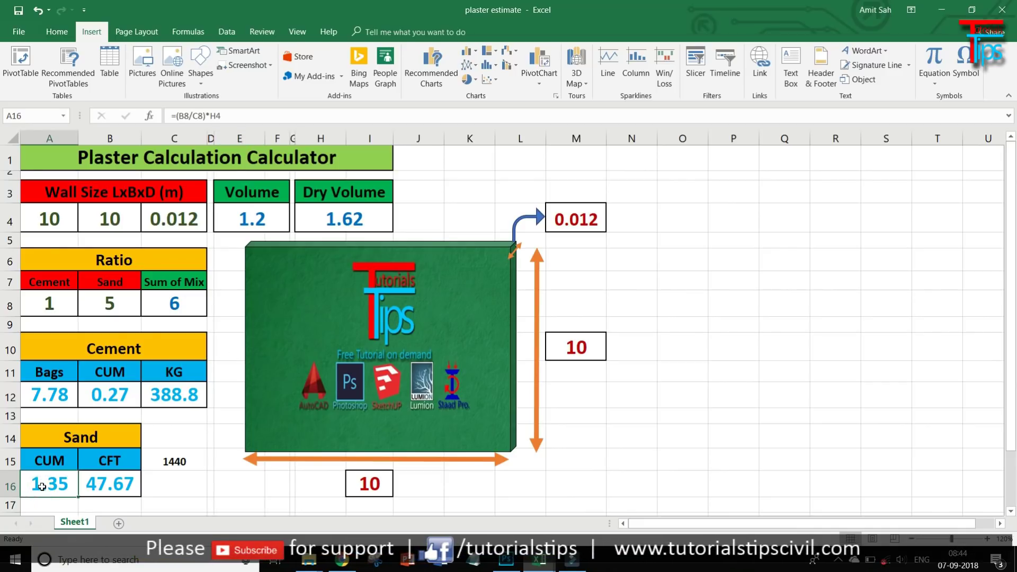
key(Delete)
click(109, 483)
key(Delete)
click(174, 484)
text(1500)
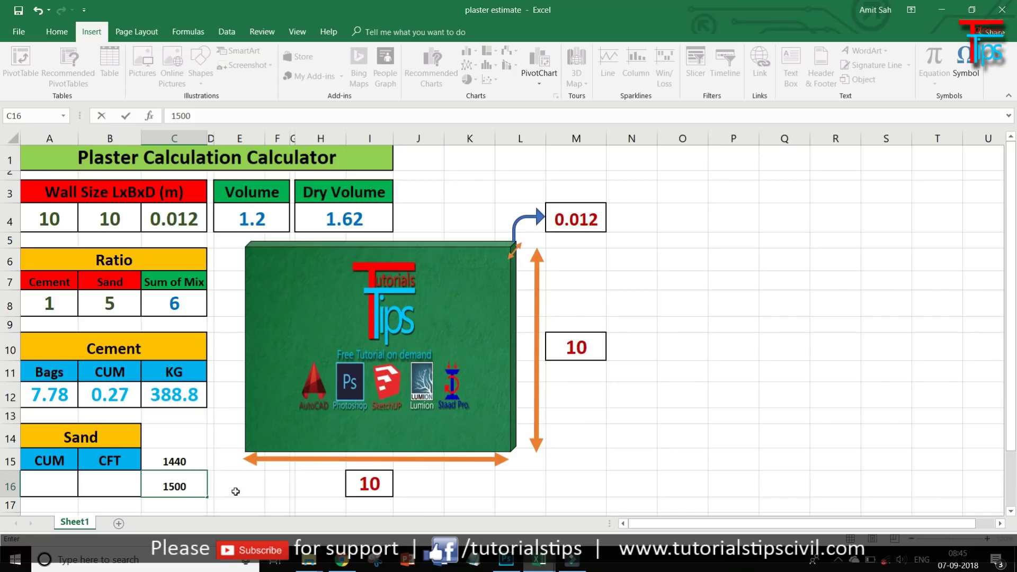
- Enter =(B8/C8)*H4 as Sand CUM in A16, giving 1.35
click(42, 483)
text(=)
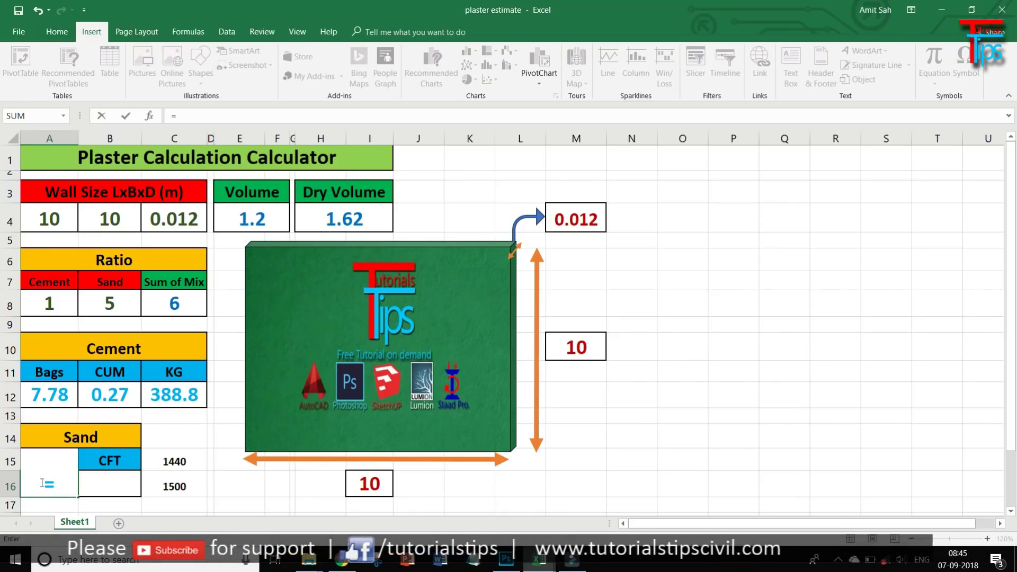
text(()
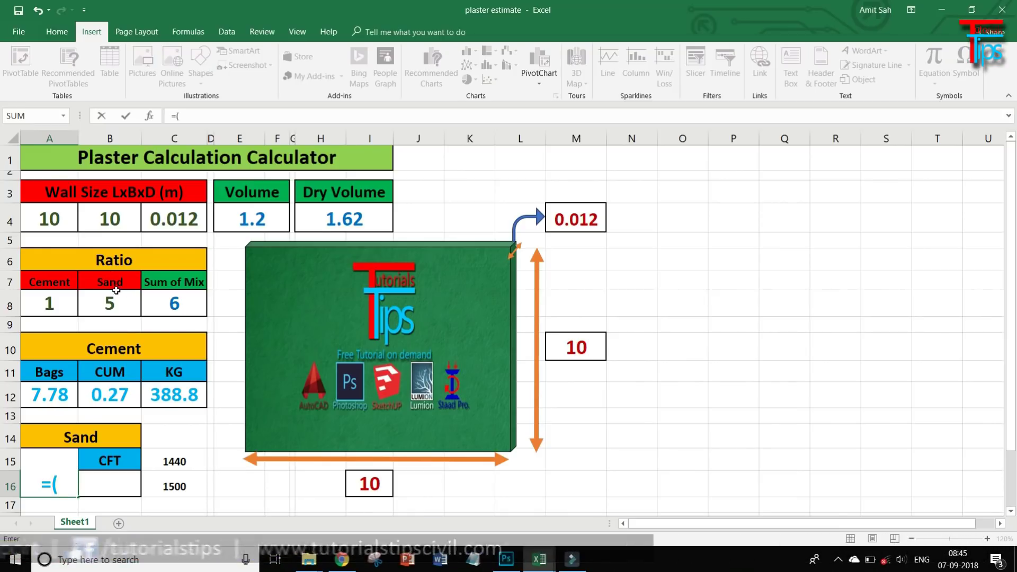
click(108, 298)
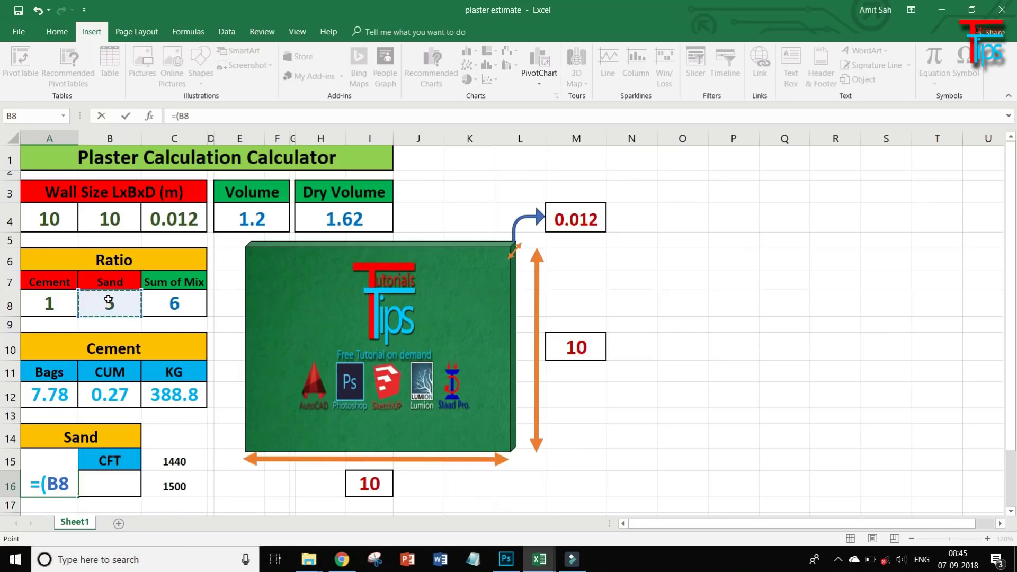
text(/)
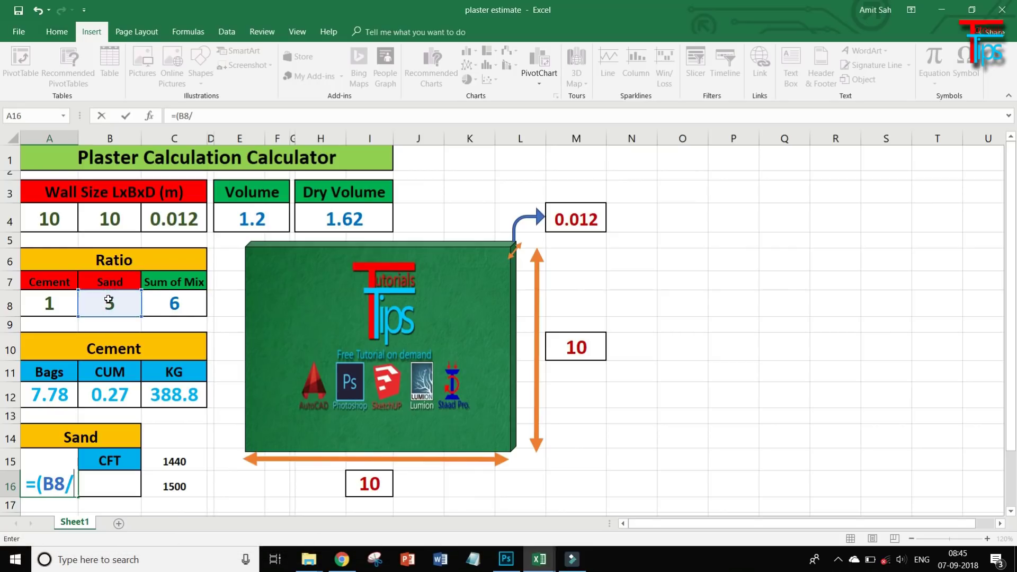
click(169, 303)
text()*)
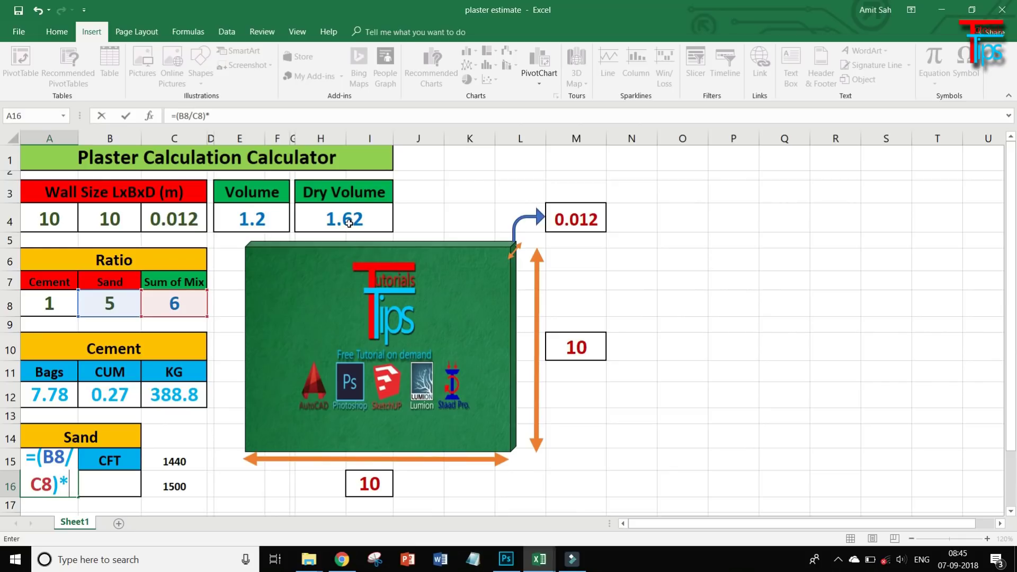
click(348, 223)
key(ctrl+Return)
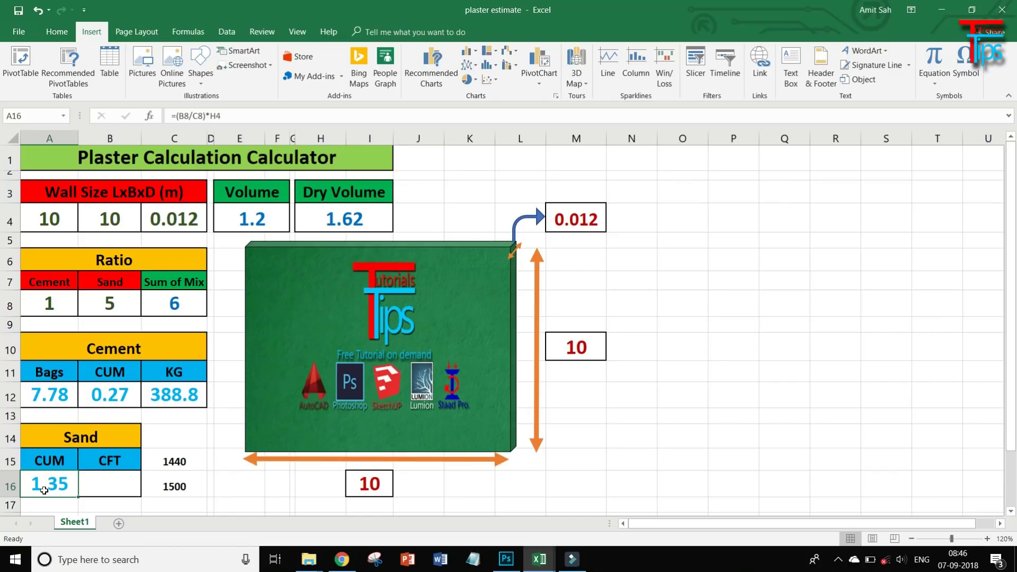
click(99, 485)
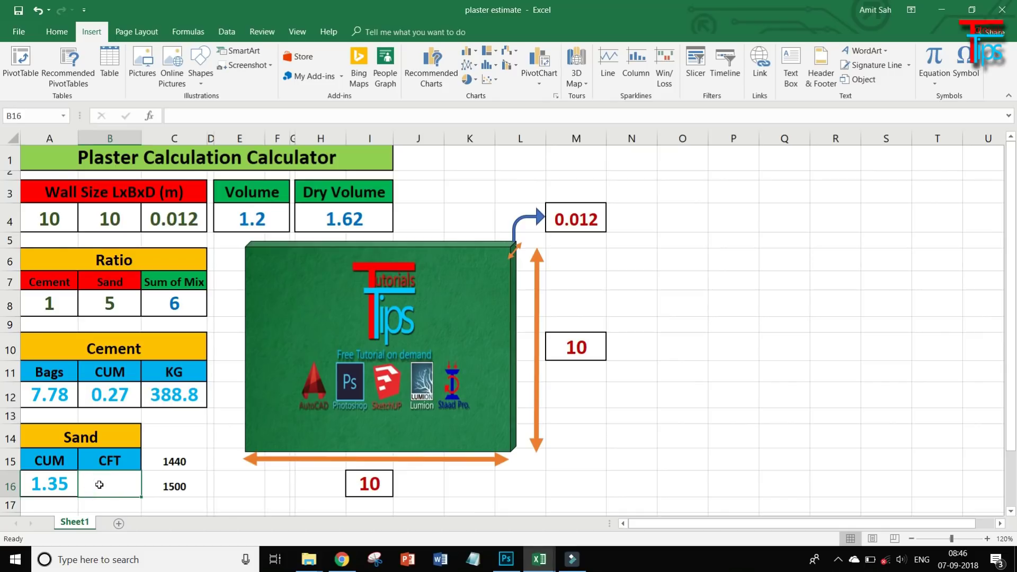
- After discarding a false start, enter the Sand CFT formula =A16*35.31 in B16
text(=)
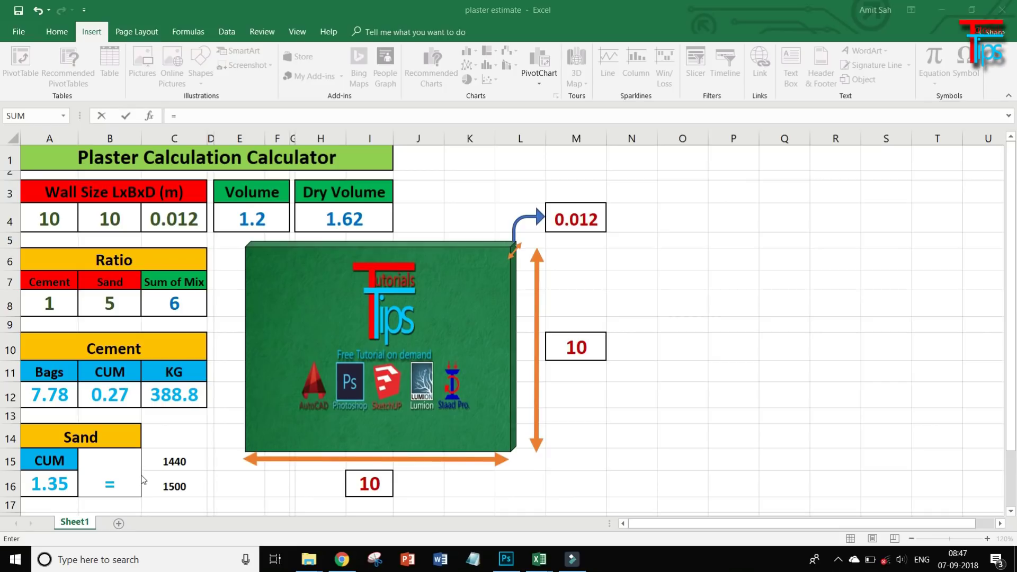
key(Escape)
click(143, 479)
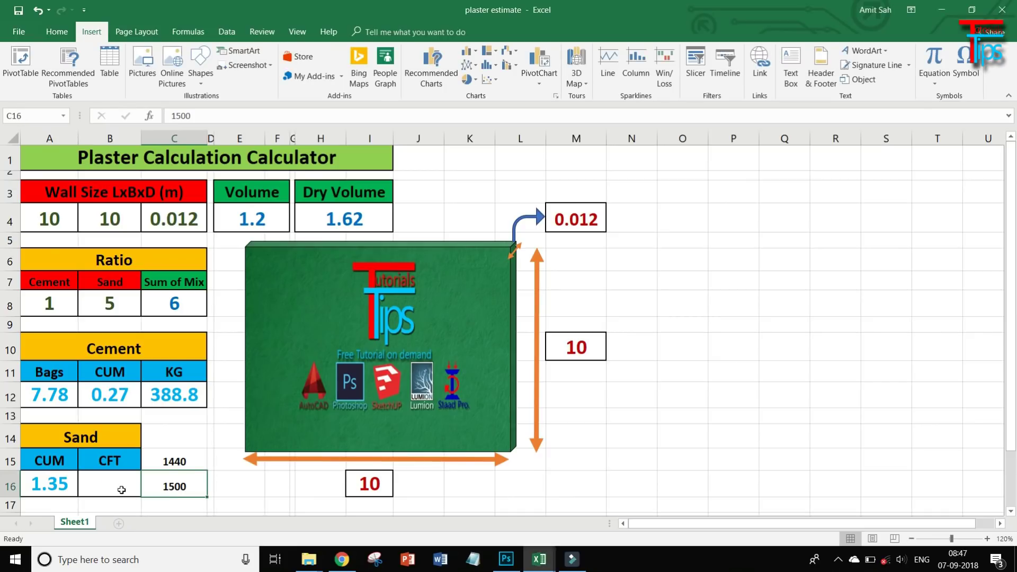
click(93, 485)
text(=)
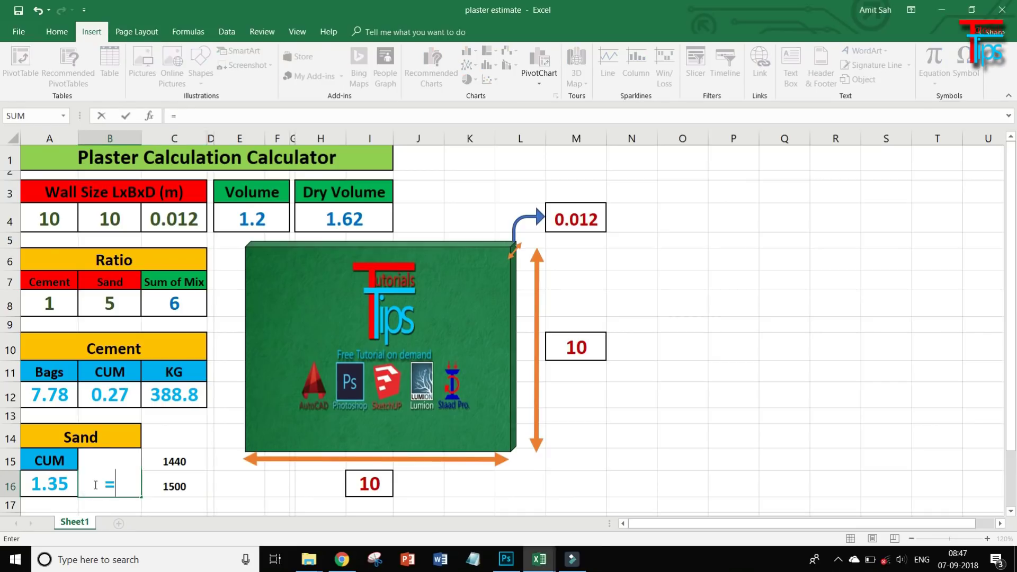
click(33, 485)
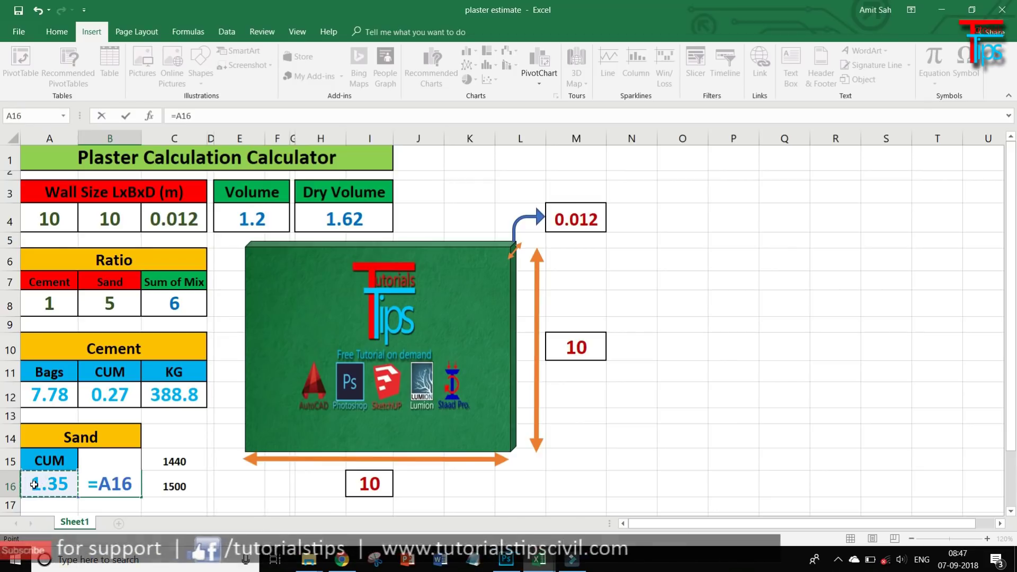
text(*35.31)
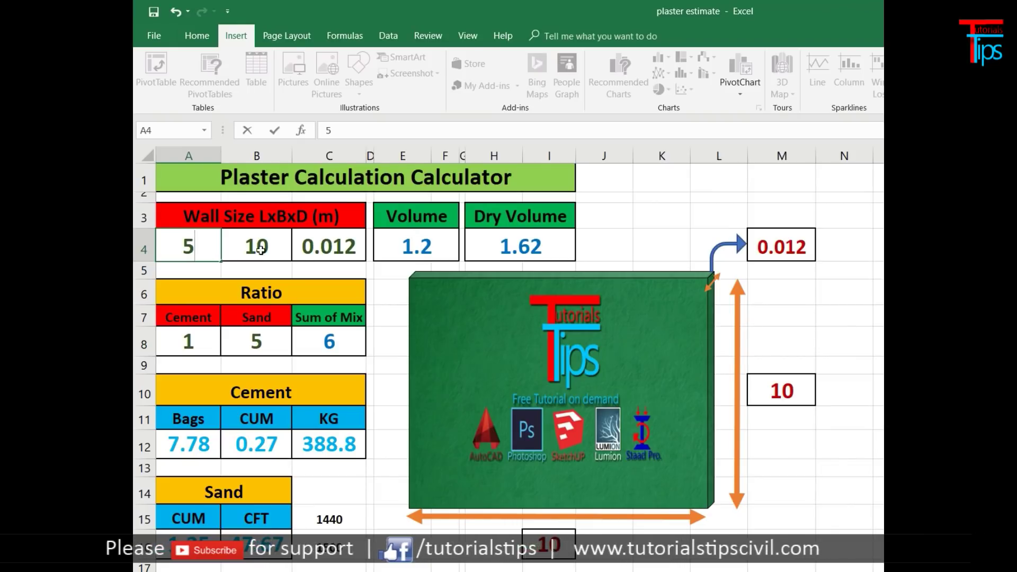
- Commit wall length 5 in A4 and enter wall width 6 in B4
click(261, 250)
text(6)
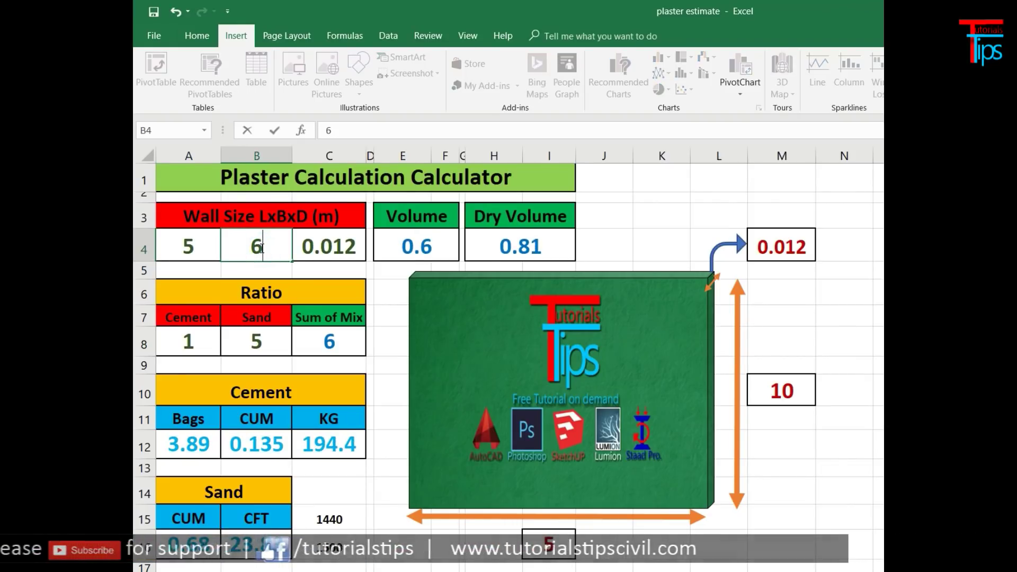
click(379, 332)
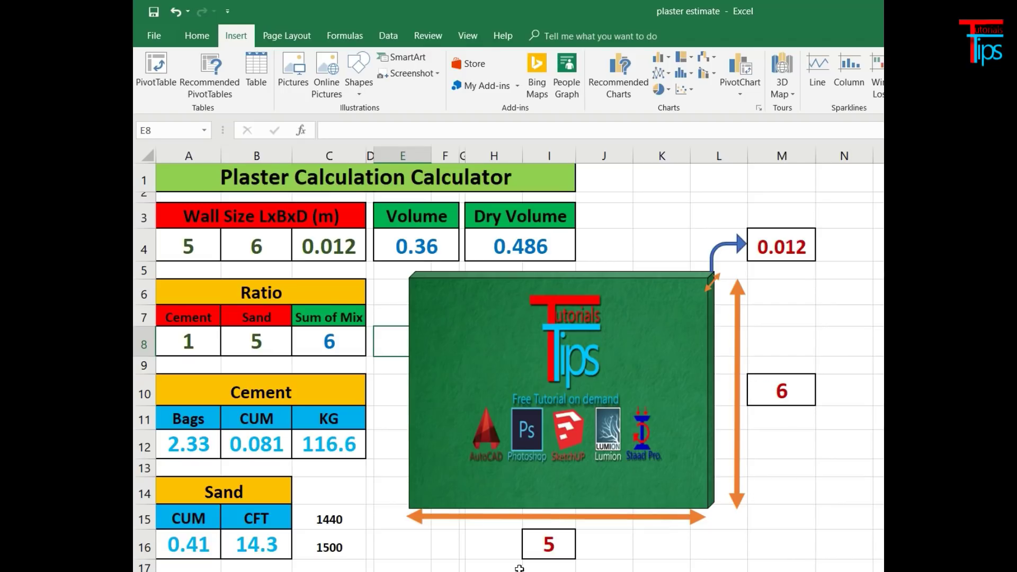
- Link the diagram labels to the wall size: I16 =A4 for length, M10 =B4 for height
click(549, 542)
text(=)
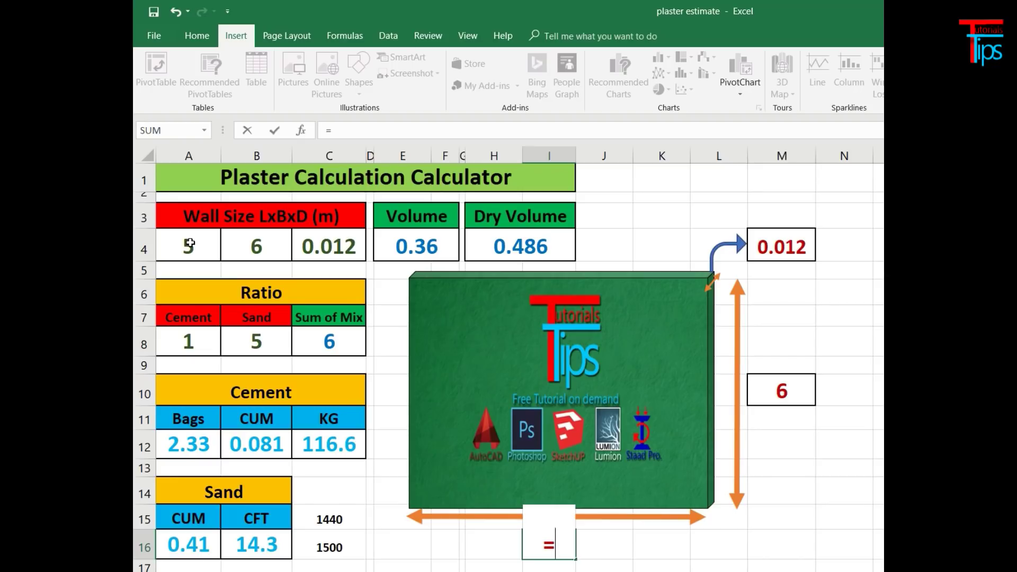
click(189, 243)
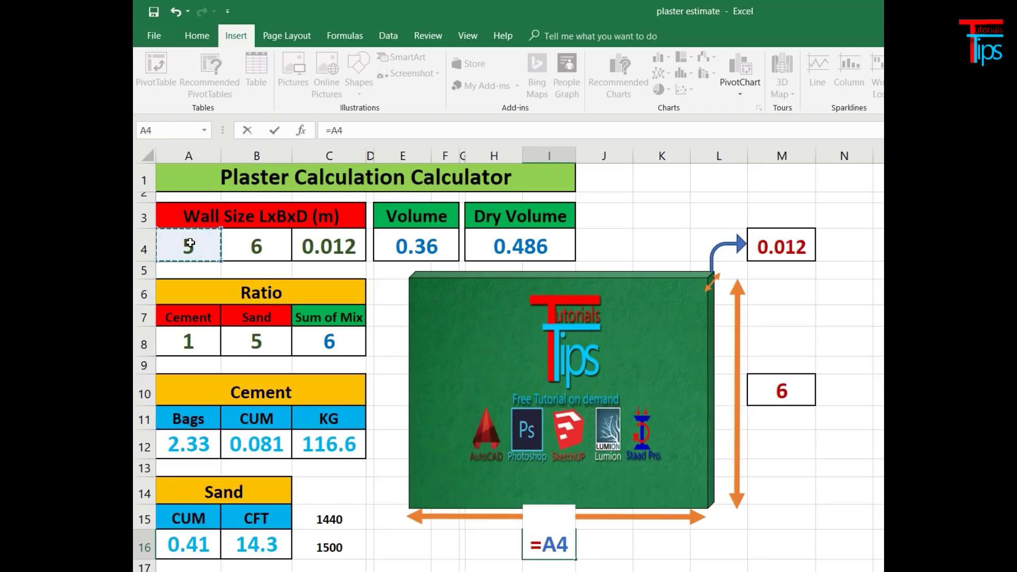
key(Return)
click(791, 391)
text(=)
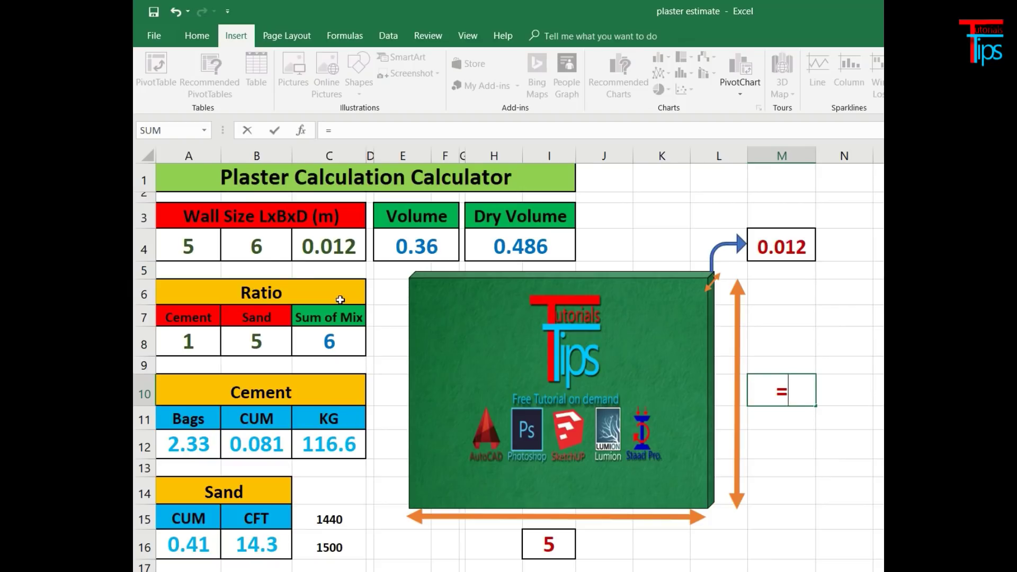
click(240, 241)
key(Return)
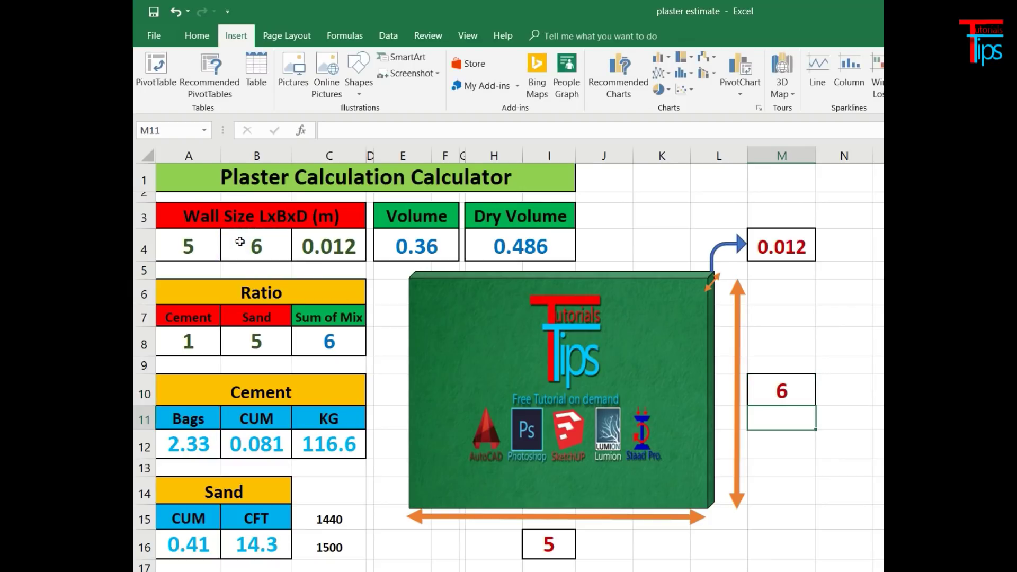
click(774, 244)
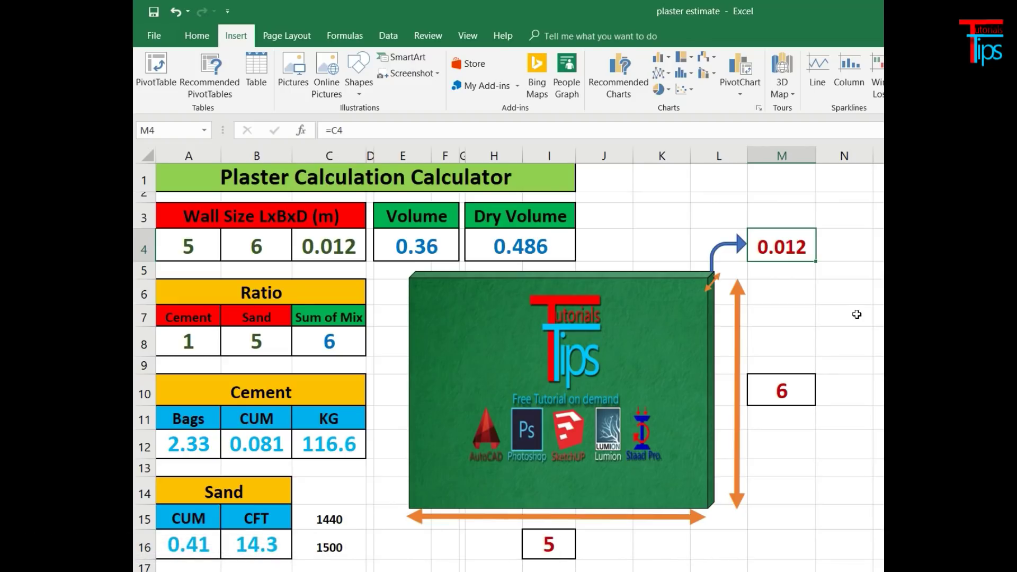
- Scroll through the tutorialstipscivil.com home page of latest civil-engineering posts
scroll(585, 374, down, 5)
scroll(585, 374, up, 5)
scroll(586, 374, down, 2)
scroll(586, 375, down, 2)
scroll(585, 374, down, 3)
scroll(585, 374, up, 3)
scroll(586, 377, up, 2)
scroll(586, 377, up, 2)
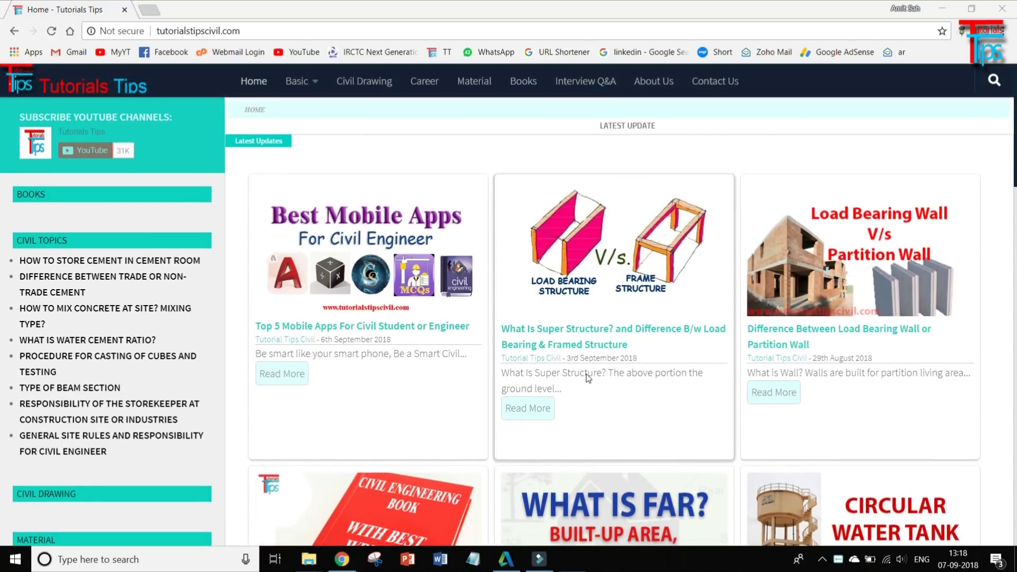
mouse_move(301, 81)
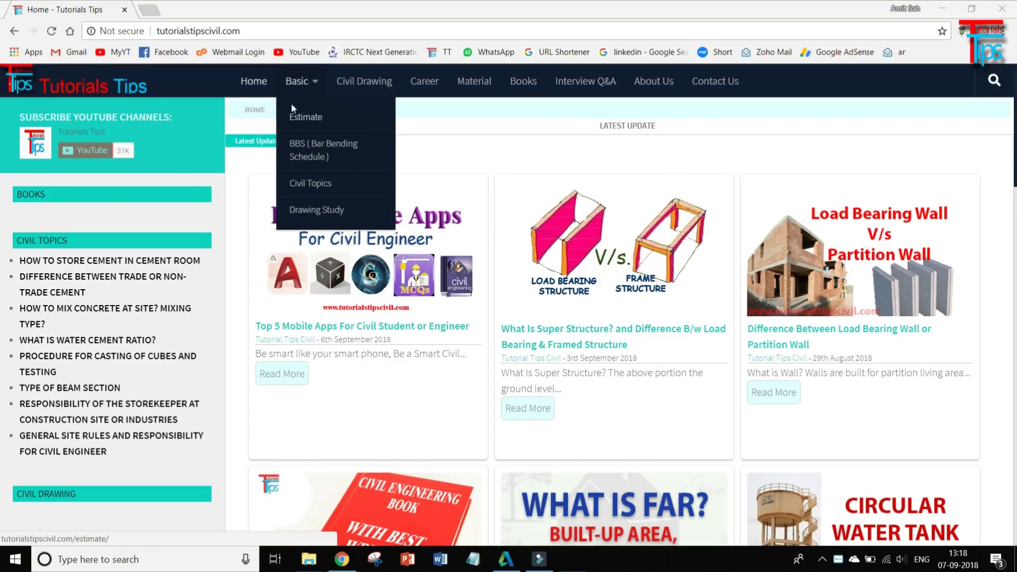
- Open the Estimate article 'How to Calculate Cement, Sand Quantity for Plastering?' and scroll to its Excel calculator
click(313, 120)
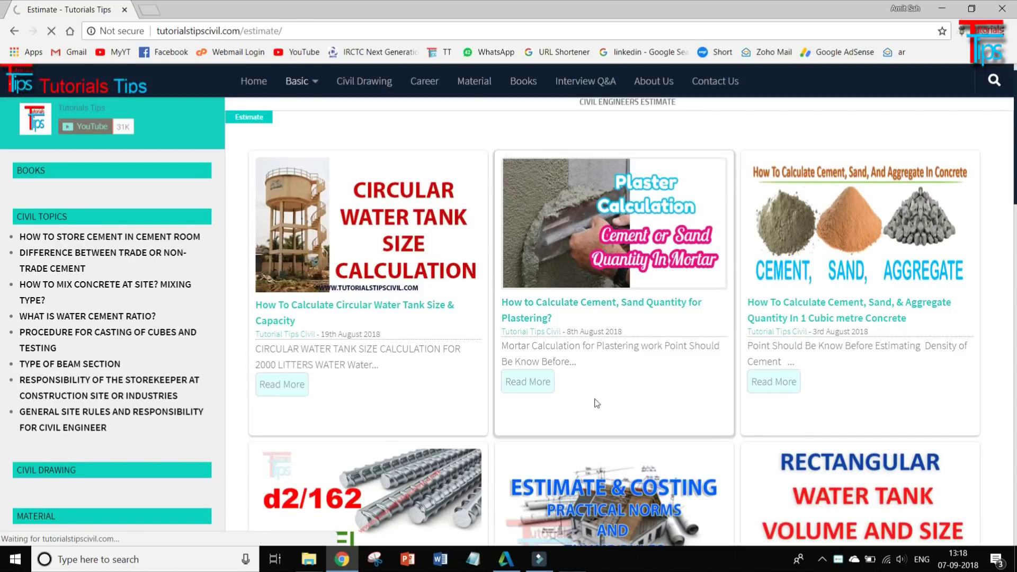
click(527, 382)
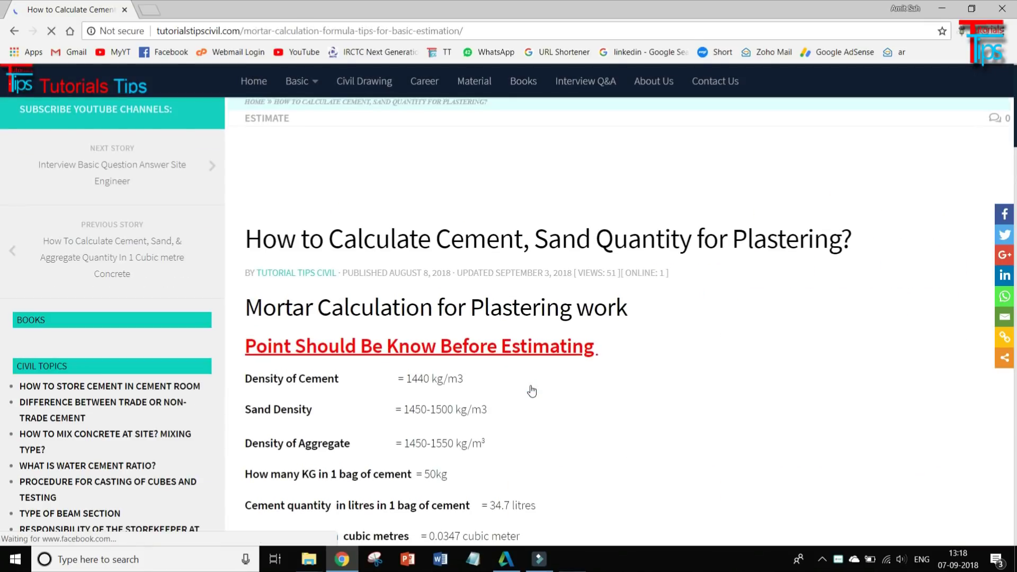
scroll(531, 391, down, 4)
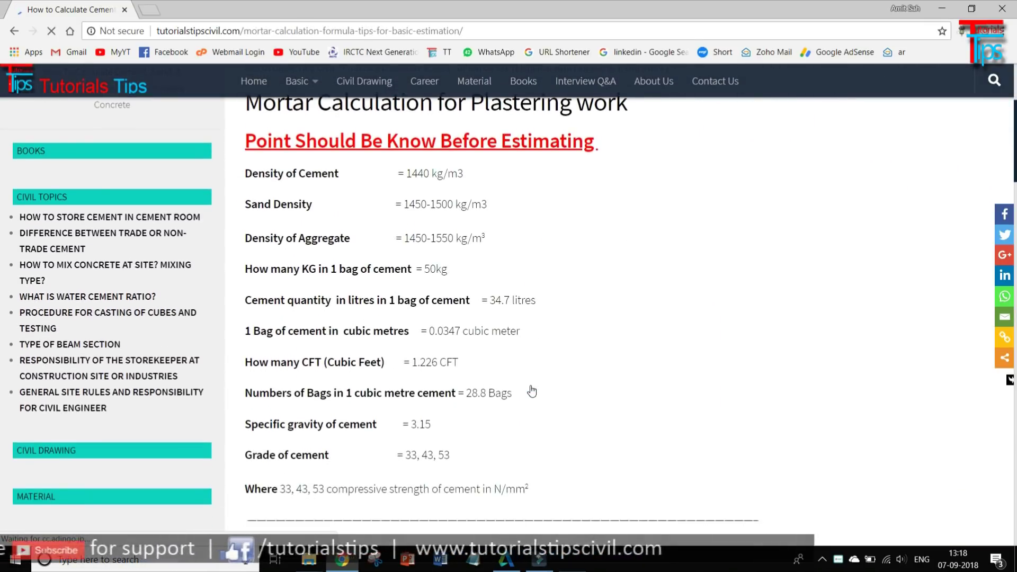
scroll(532, 390, down, 2)
scroll(531, 391, down, 15)
scroll(532, 390, up, 6)
scroll(532, 391, down, 2)
scroll(532, 391, down, 2)
scroll(532, 390, down, 4)
scroll(531, 391, up, 1)
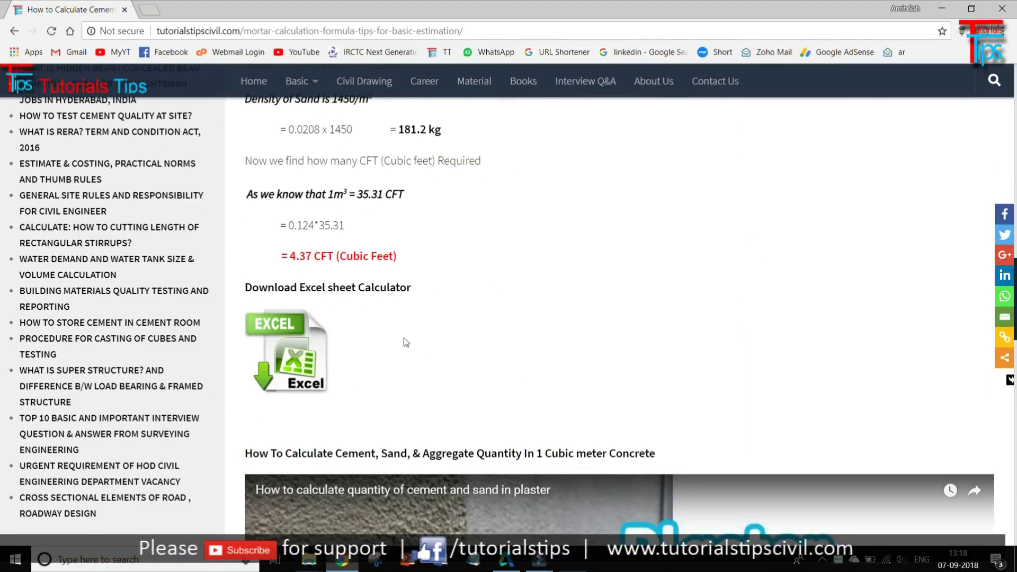